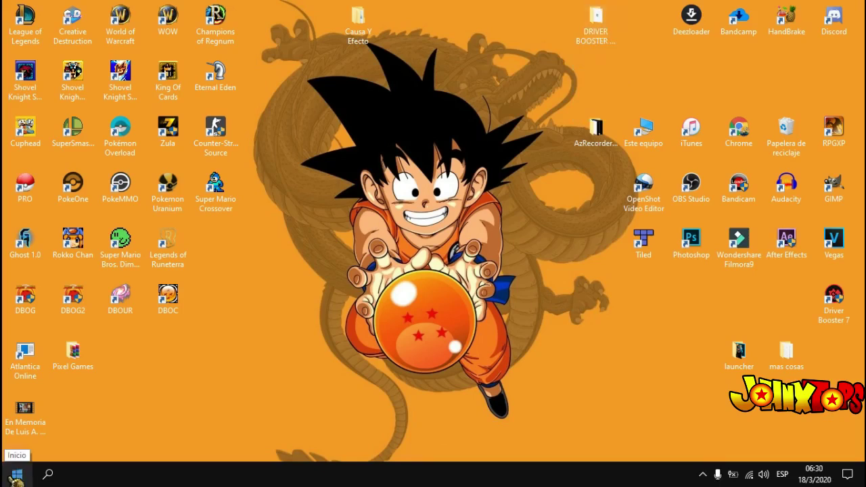
# Step: Open the Windows Settings and minimize its window back to the desktop
pyautogui.click(17, 474)
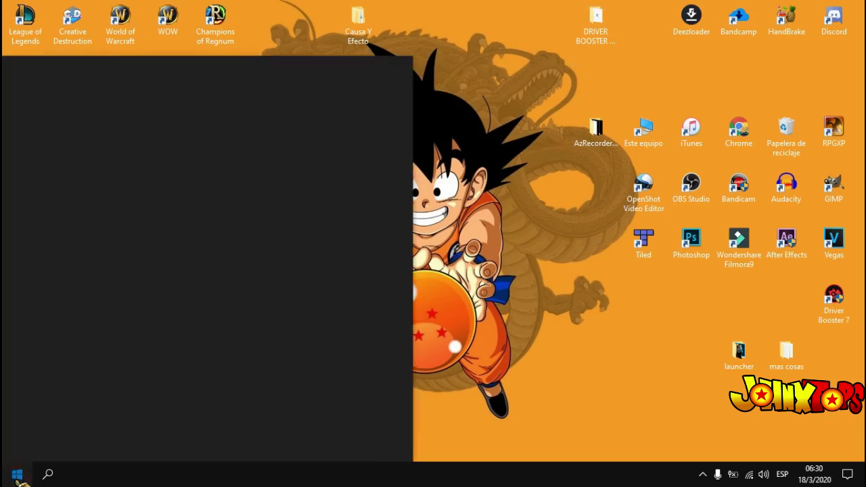
pyautogui.click(704, 475)
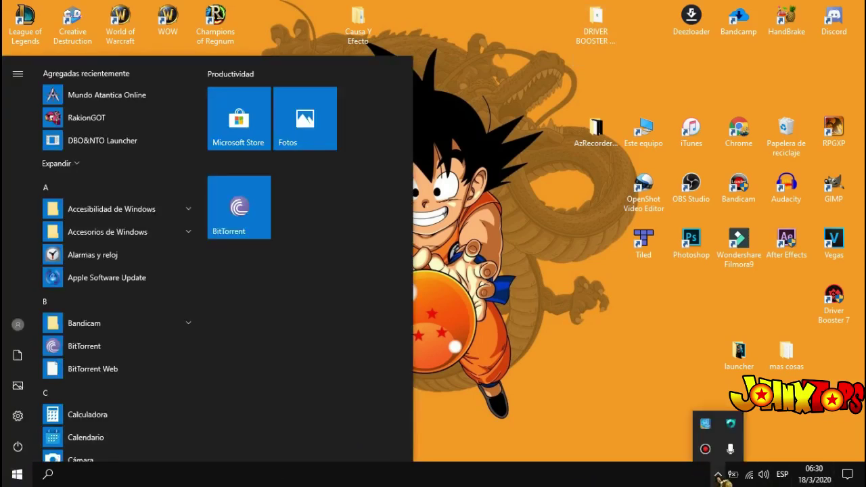
pyautogui.click(18, 416)
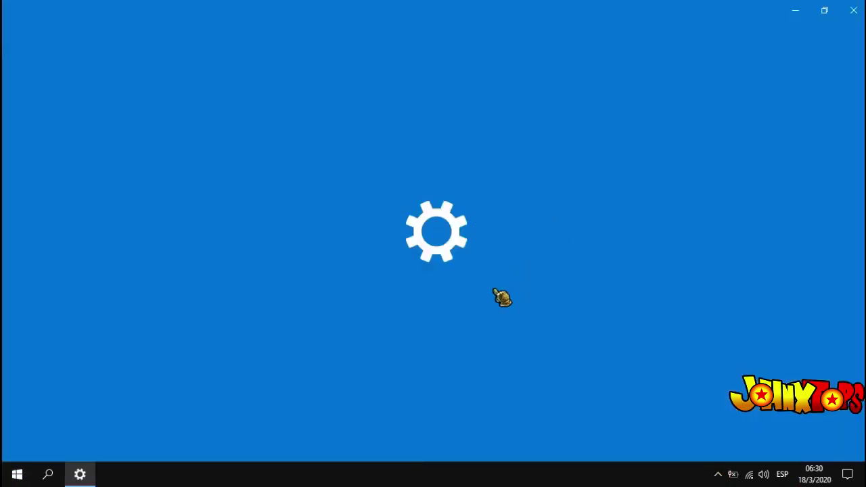
pyautogui.click(80, 474)
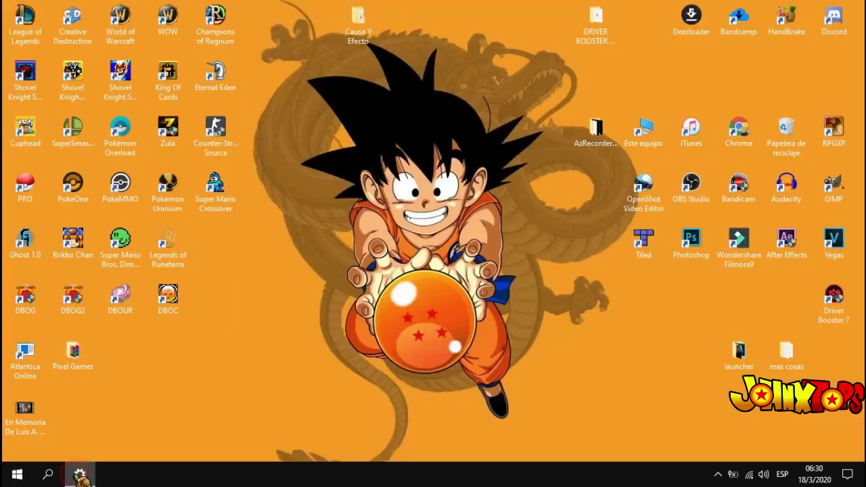
# Step: Look through the desktop folder DRIVER BOOSTER PRO BY JOHNXTOPS and its loader-johnxtops subfolder, and close the window
pyautogui.click(596, 17)
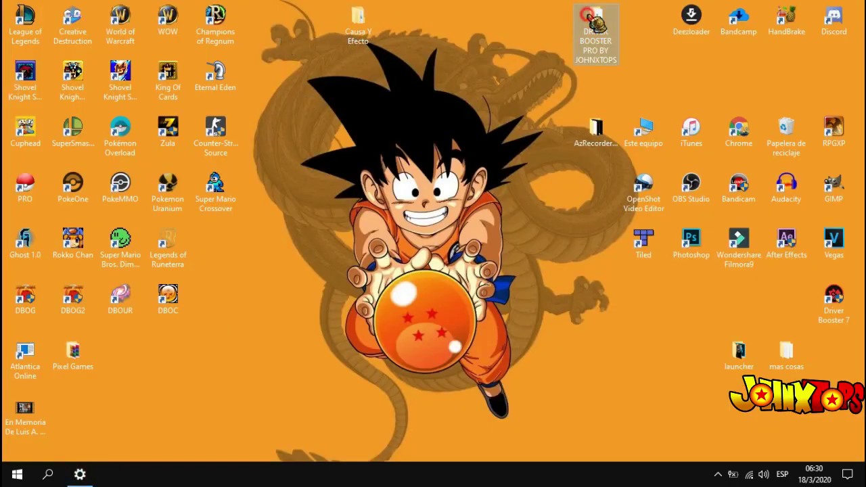
pyautogui.click(369, 338)
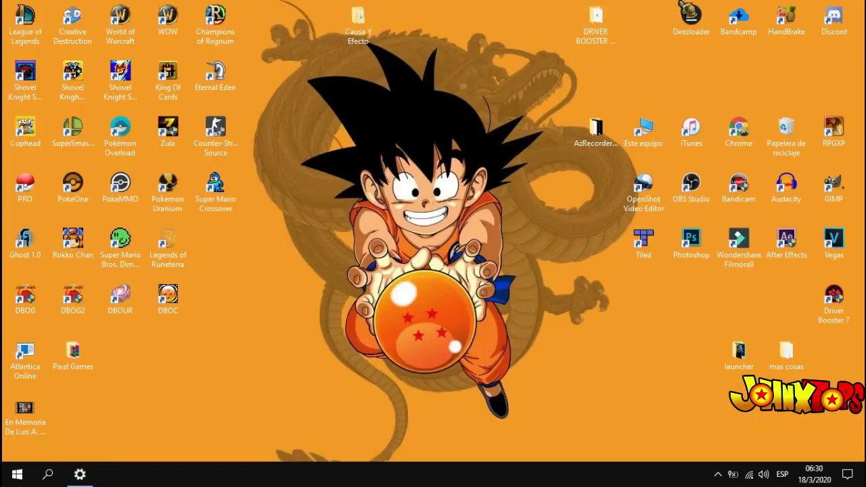
pyautogui.doubleClick(613, 21)
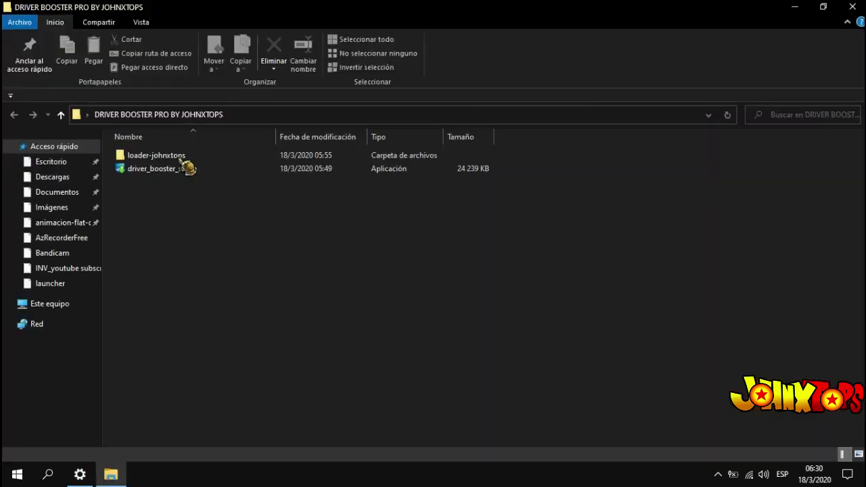
pyautogui.doubleClick(175, 155)
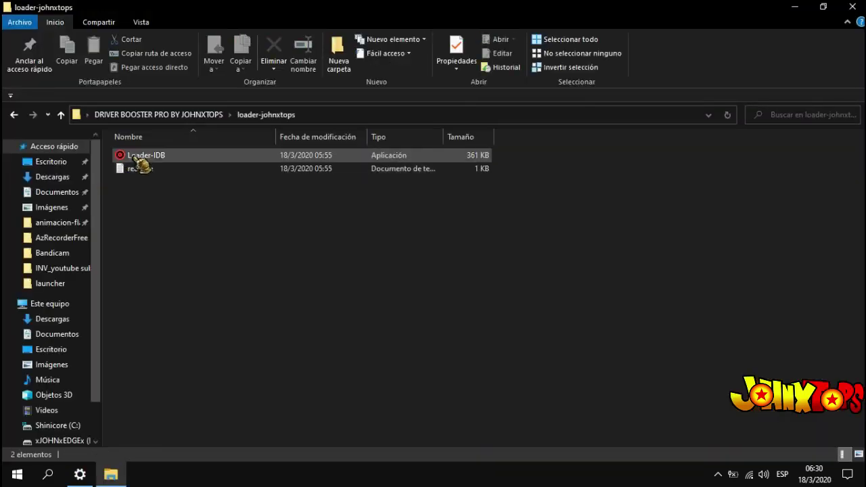
pyautogui.click(858, 7)
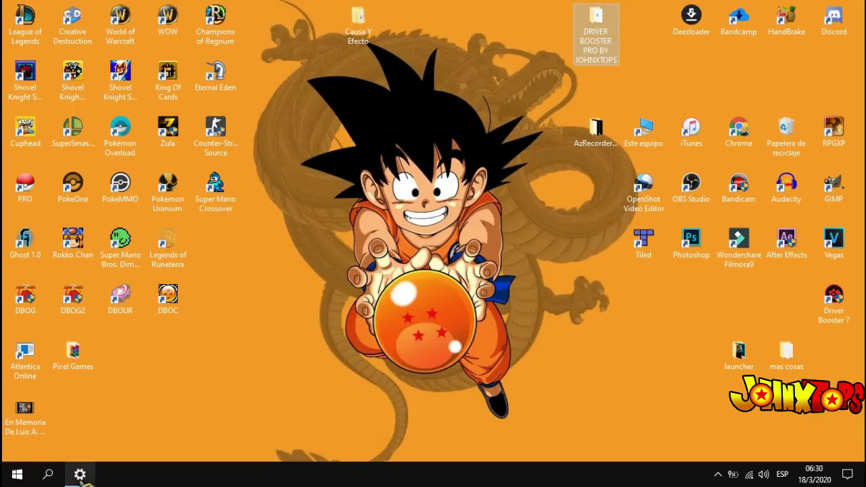
# Step: Bring up the Actualización y seguridad settings and stop the Panda Free Antivirus running in the background
pyautogui.click(80, 473)
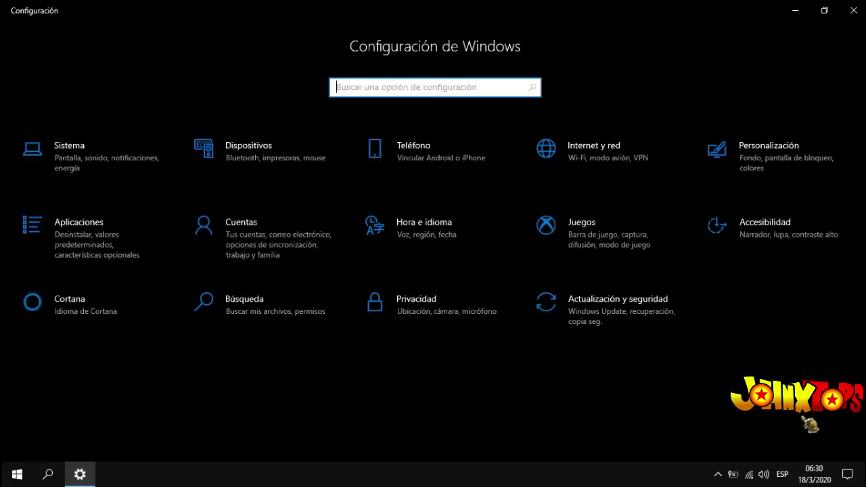
pyautogui.click(542, 298)
pyautogui.click(718, 475)
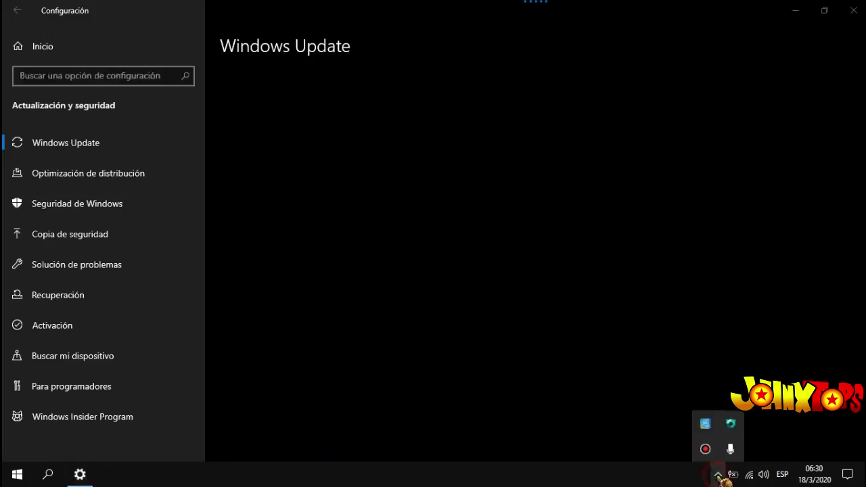
pyautogui.rightClick(738, 428)
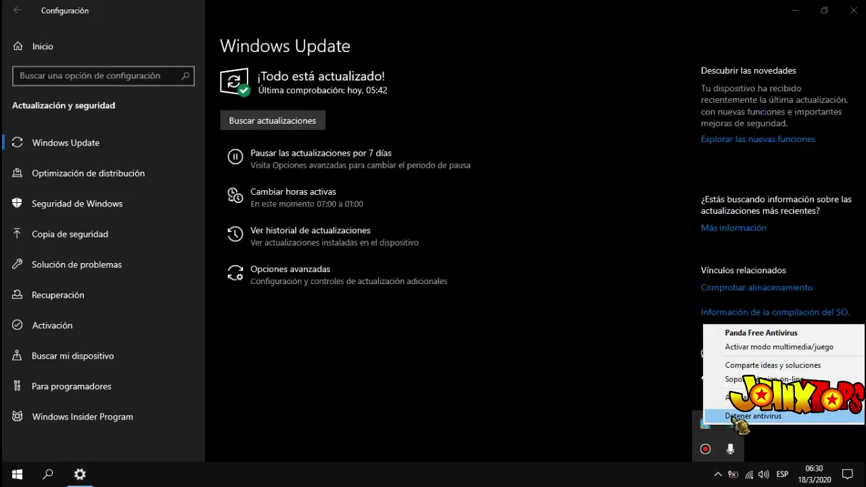
pyautogui.click(732, 416)
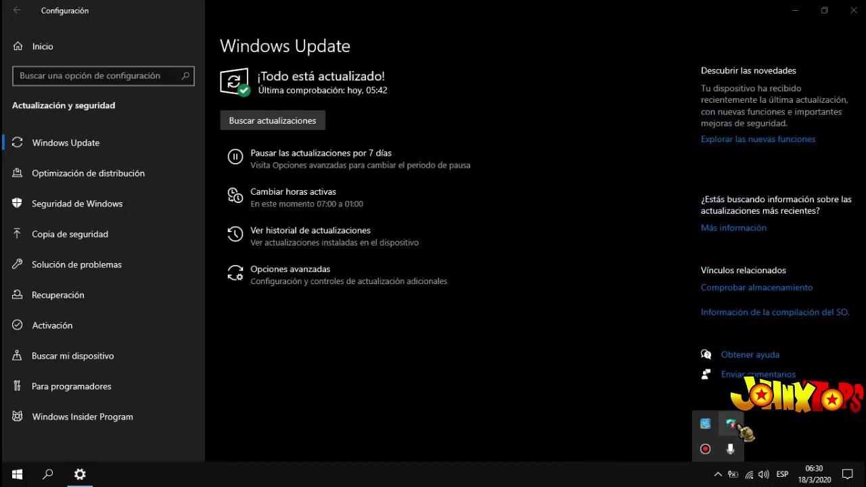
pyautogui.click(718, 474)
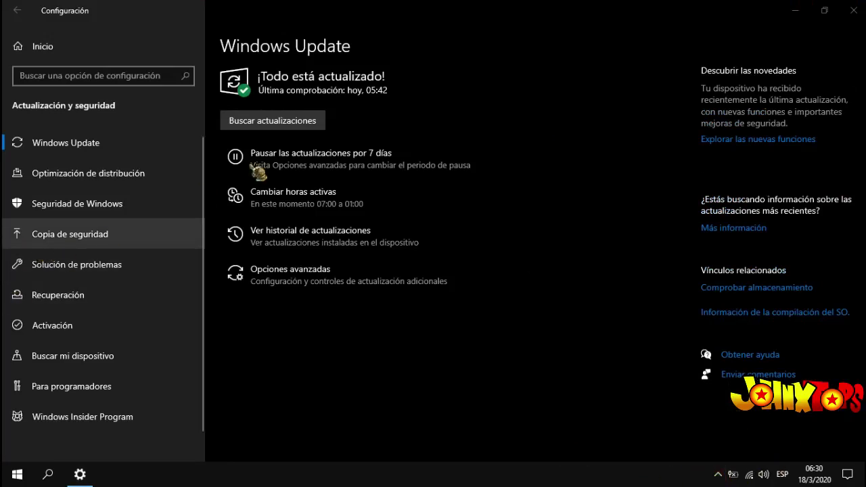
# Step: Go to the Seguridad de Windows settings and open Protección contra virus y amenazas in the Windows Security app
pyautogui.click(72, 214)
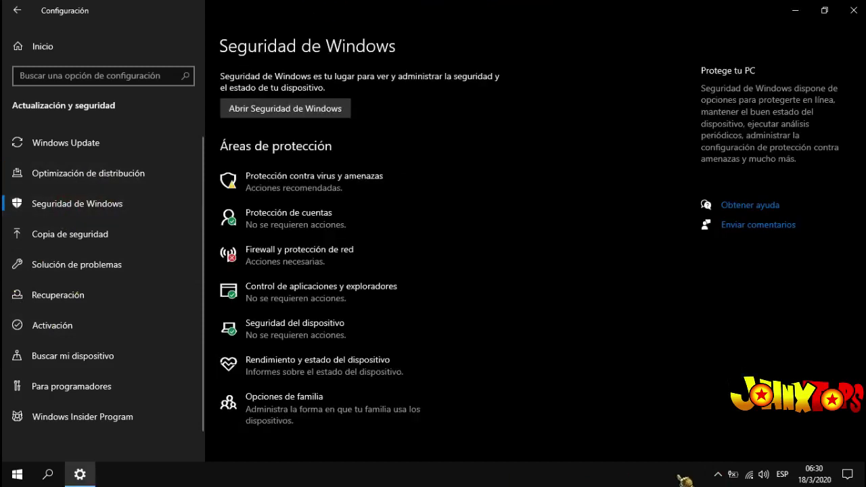
pyautogui.click(718, 474)
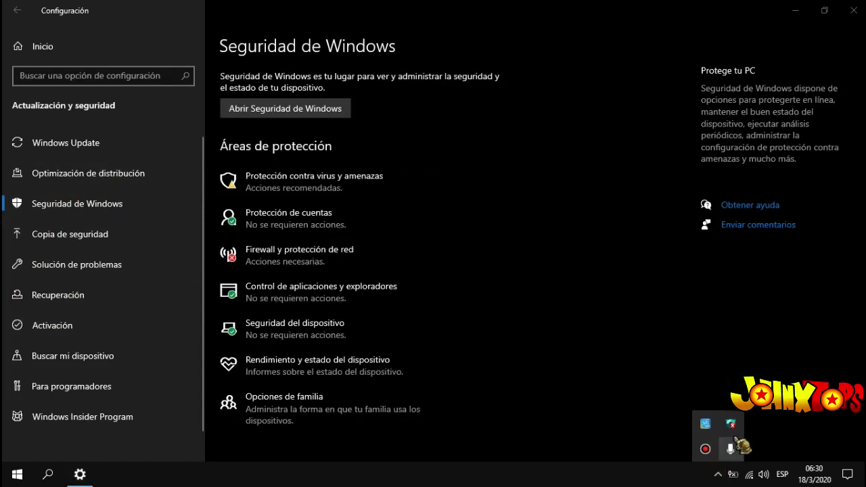
pyautogui.click(718, 474)
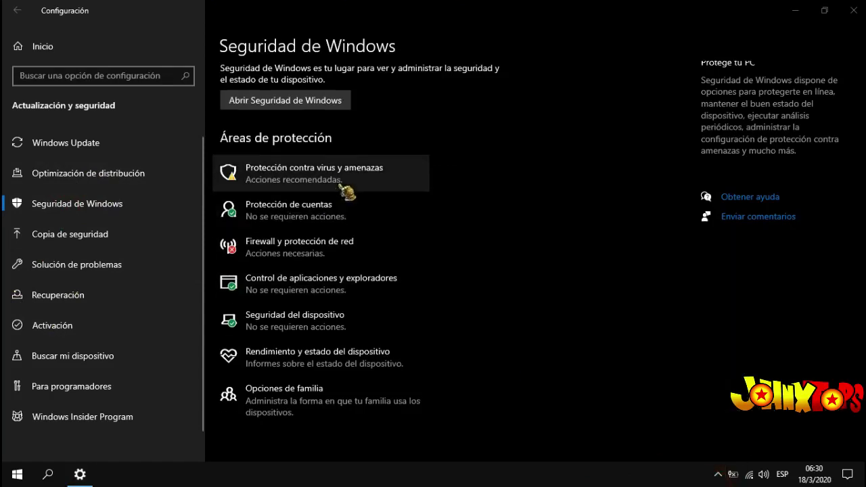
pyautogui.scroll(-1, 342, 183)
pyautogui.click(269, 153)
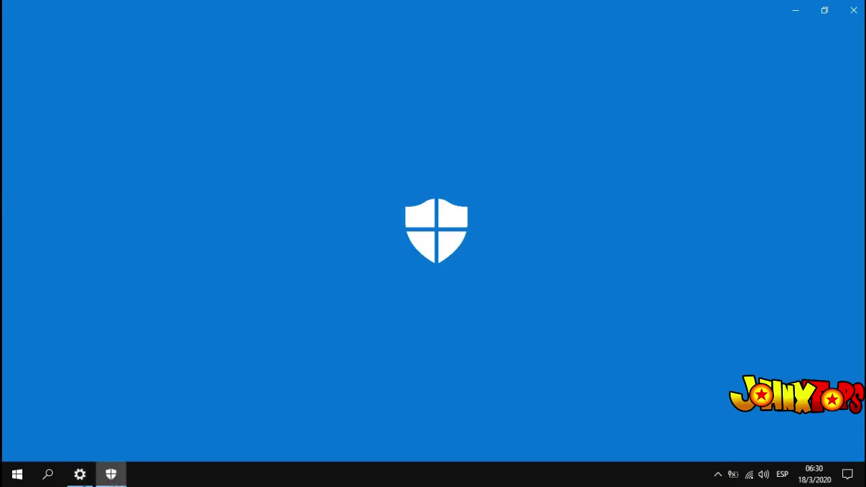
pyautogui.click(79, 473)
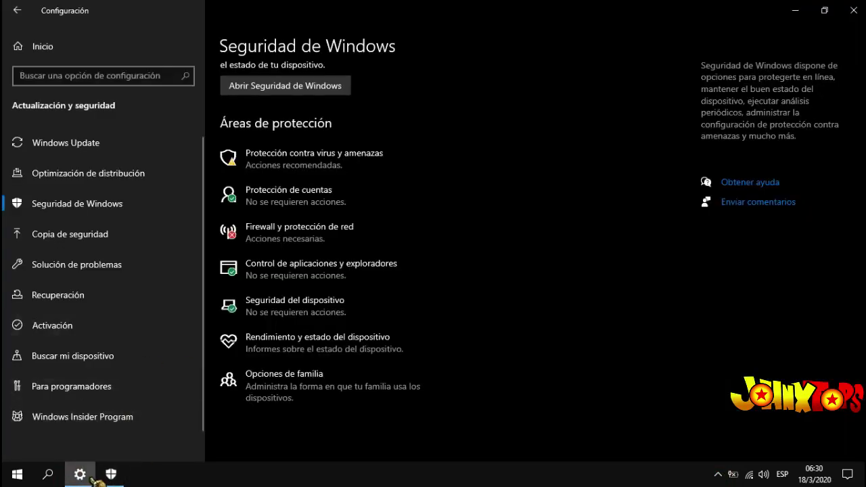
pyautogui.click(111, 473)
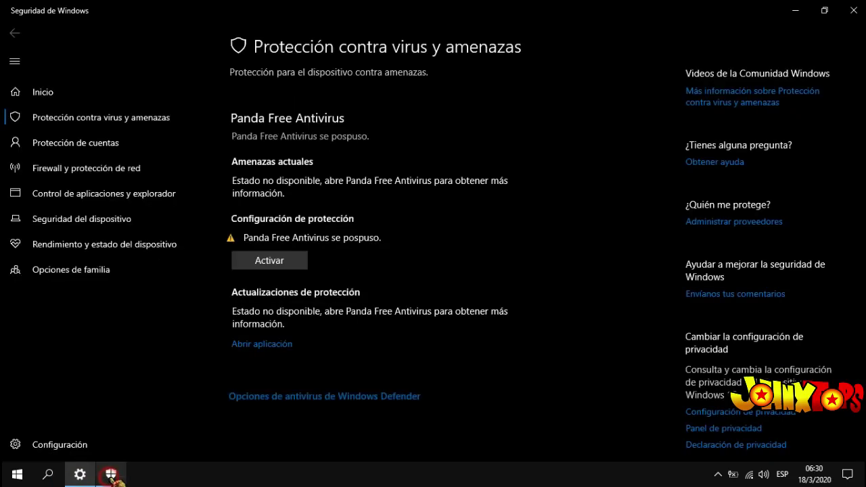
# Step: Reactivate Panda Free Antivirus from the virus and threat protection settings and check its background status
pyautogui.click(267, 267)
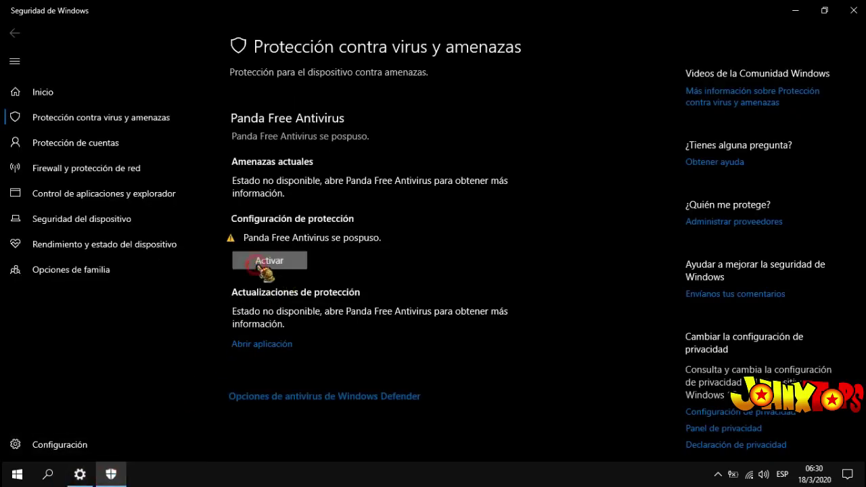
pyautogui.click(718, 476)
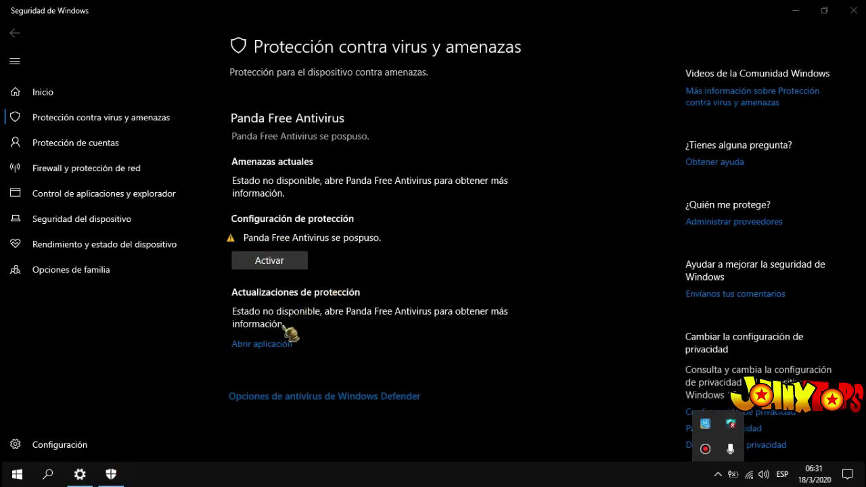
pyautogui.click(271, 349)
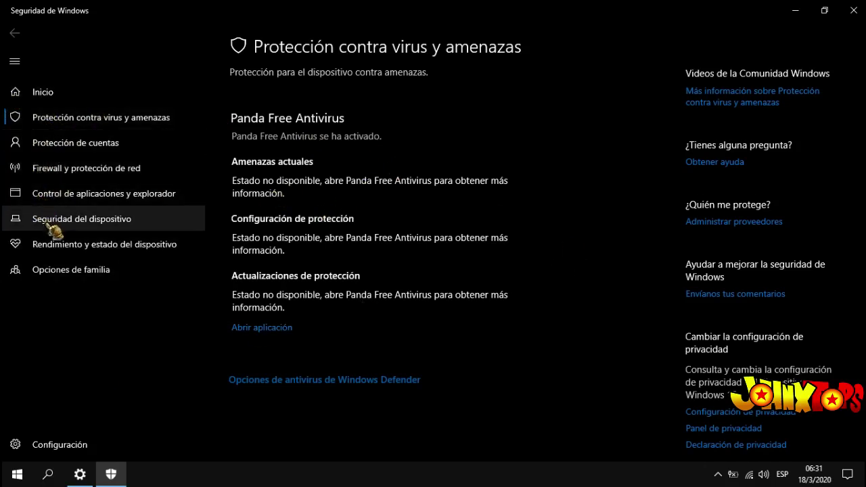
# Step: Review the app and browser control, firewall and network, and account protection pages, and return to virus and threat protection
pyautogui.click(51, 196)
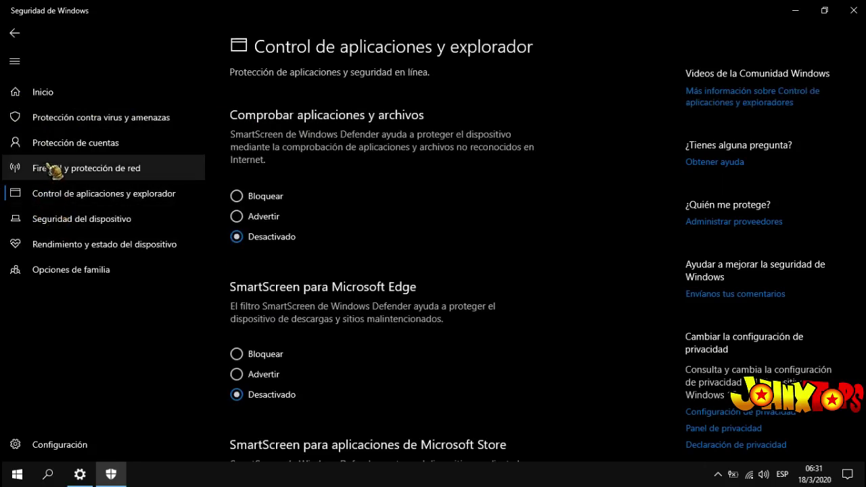
pyautogui.click(52, 171)
pyautogui.click(54, 149)
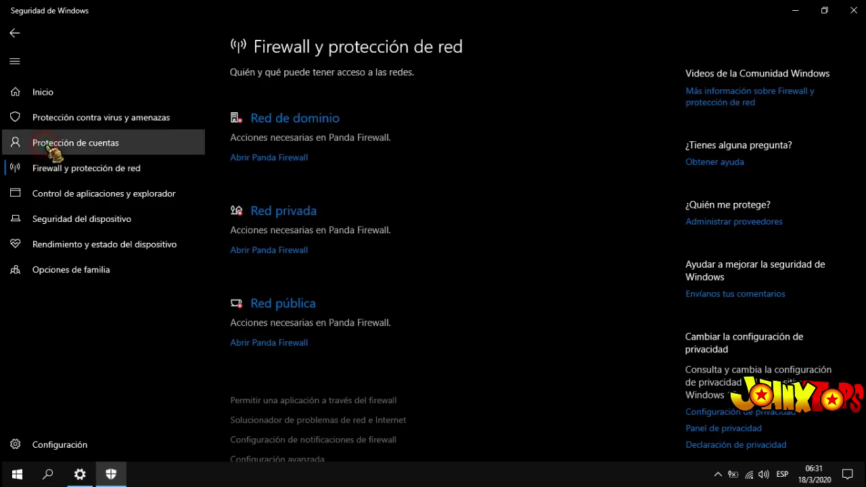
pyautogui.click(55, 117)
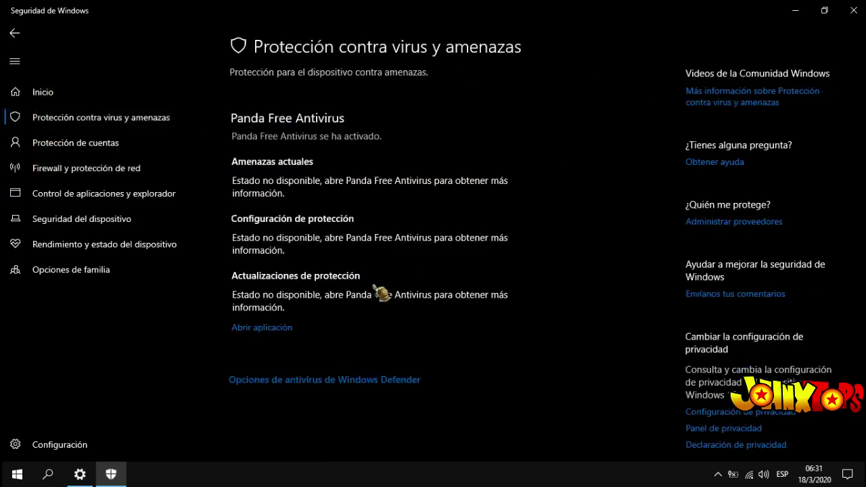
# Step: Examine the Windows Defender antivirus options with the periodic scanning setting, and close Windows Security and Settings
pyautogui.click(268, 382)
pyautogui.scroll(-1, 300, 355)
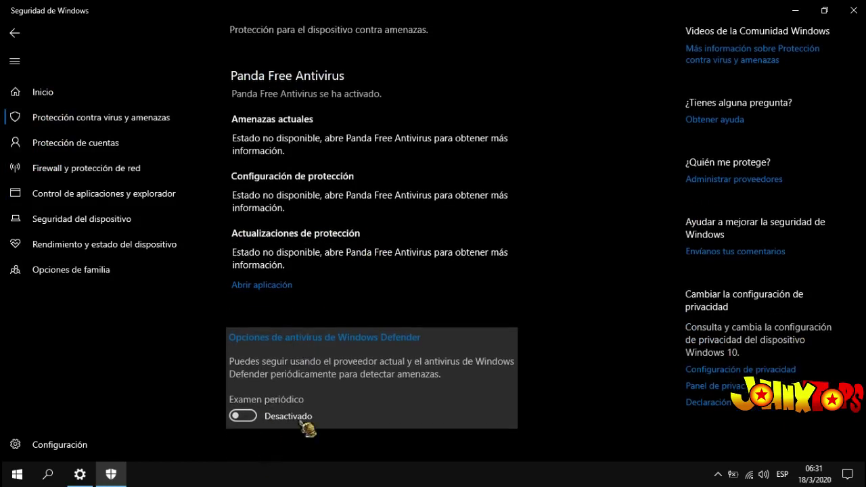
pyautogui.click(252, 343)
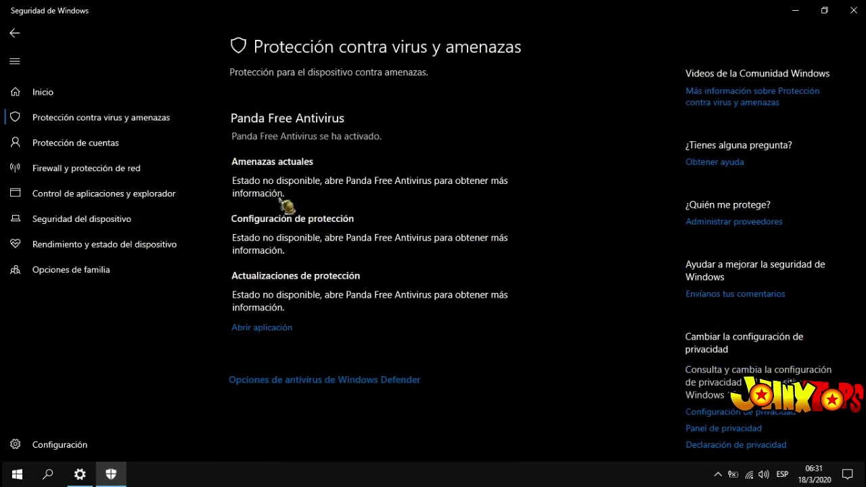
pyautogui.click(861, 19)
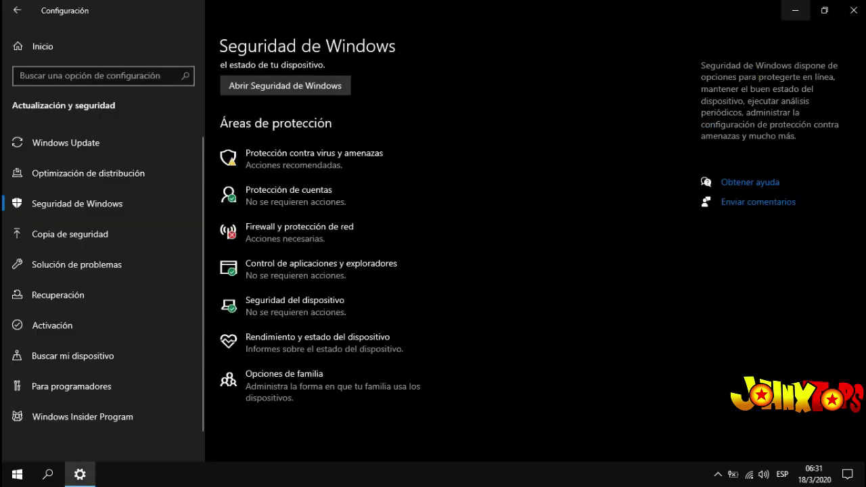
pyautogui.click(854, 10)
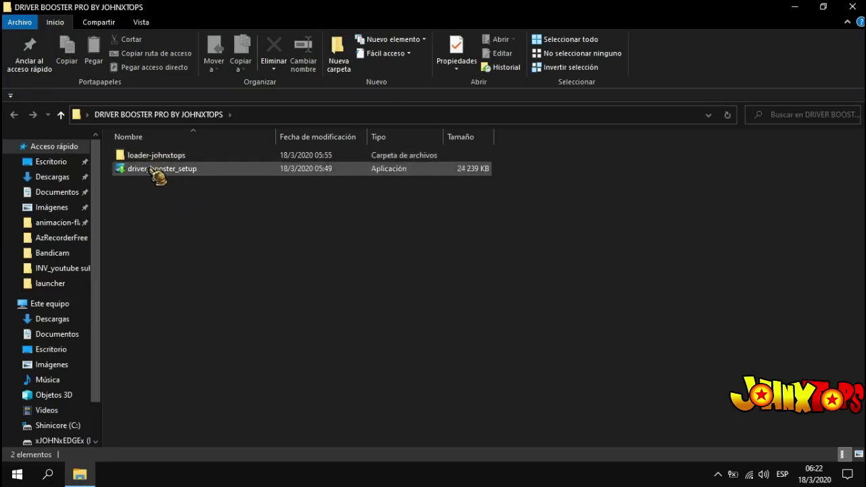
# Step: Run driver_booster_setup as administrator, minimize the folder window and open the installer's custom installation options
pyautogui.click(153, 172)
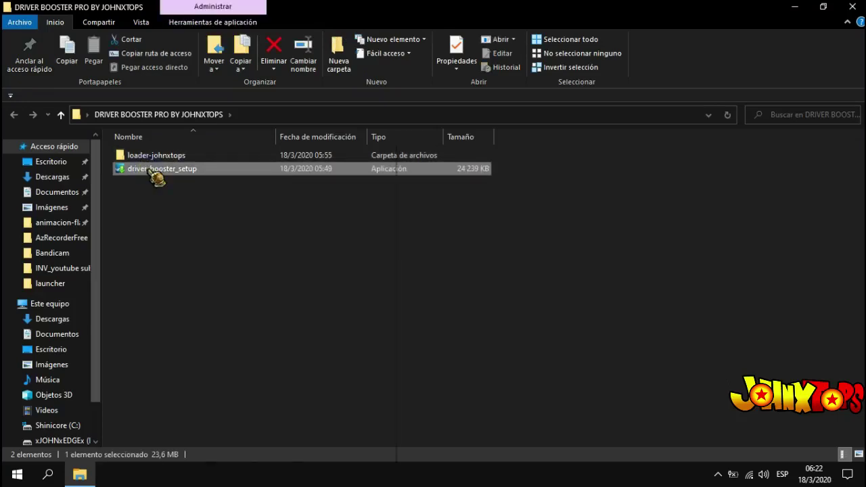
pyautogui.rightClick(157, 172)
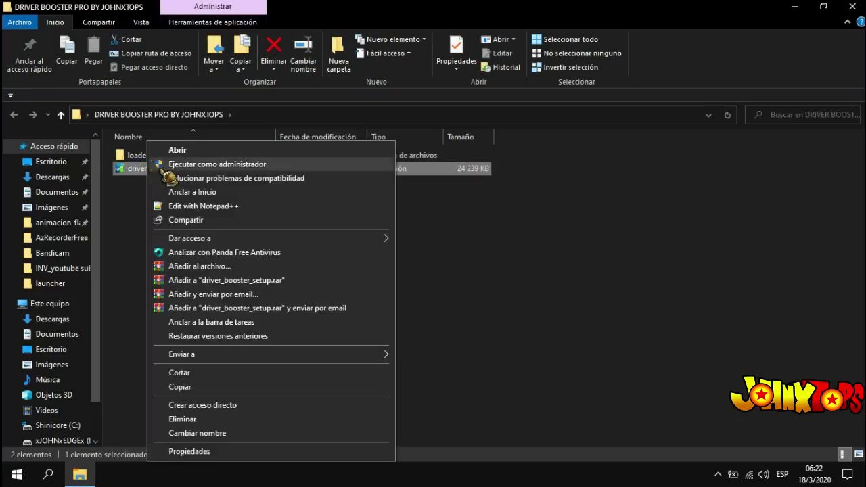
pyautogui.click(162, 166)
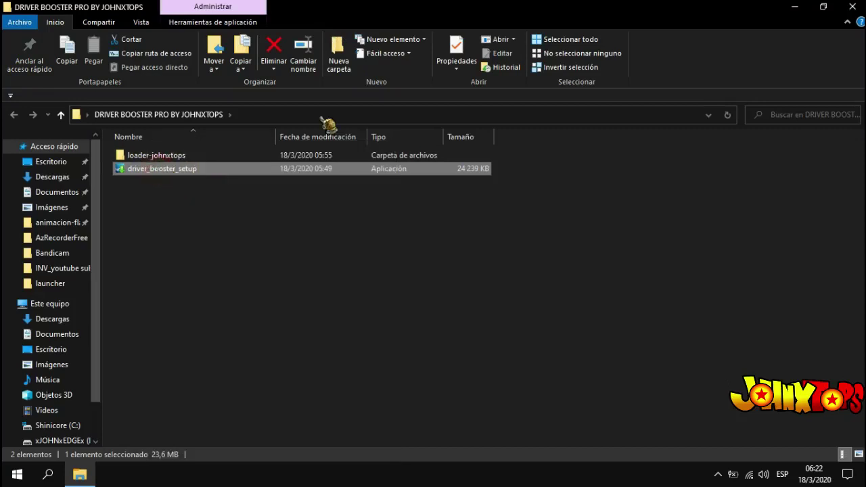
pyautogui.click(794, 7)
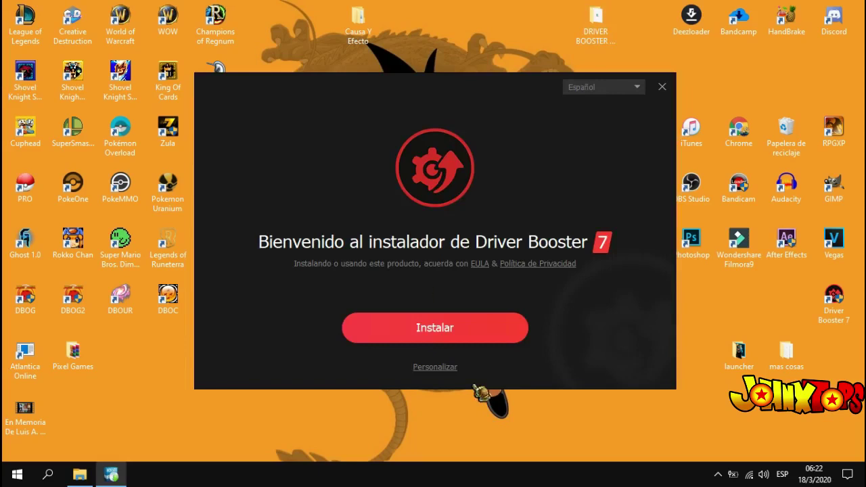
pyautogui.click(435, 367)
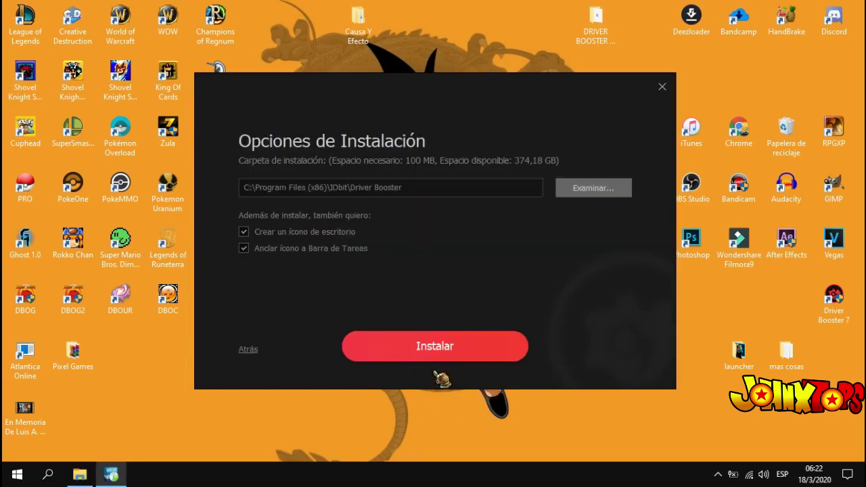
# Step: Go back from the custom options, start installing Driver Booster 7 and decline the optional Advanced SystemCare offer
pyautogui.click(248, 350)
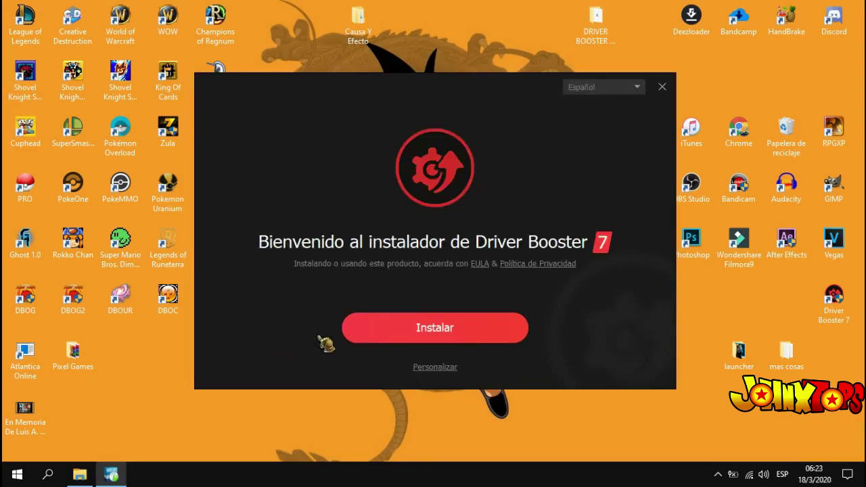
pyautogui.click(467, 330)
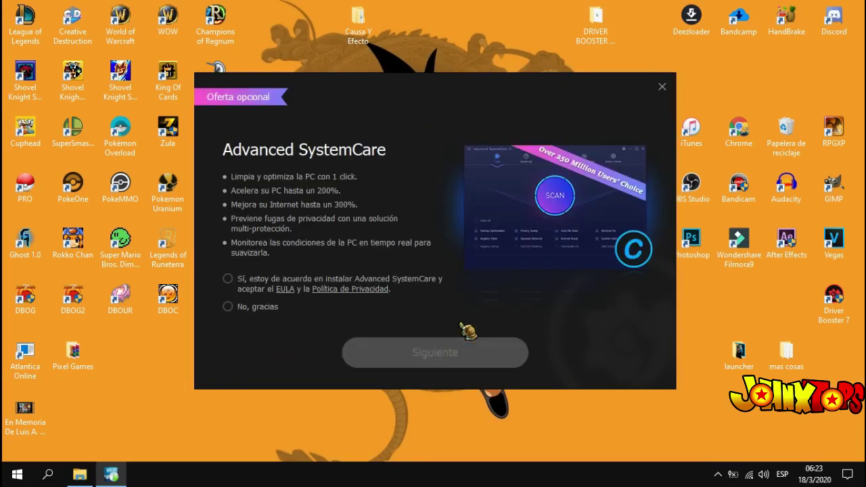
pyautogui.click(230, 308)
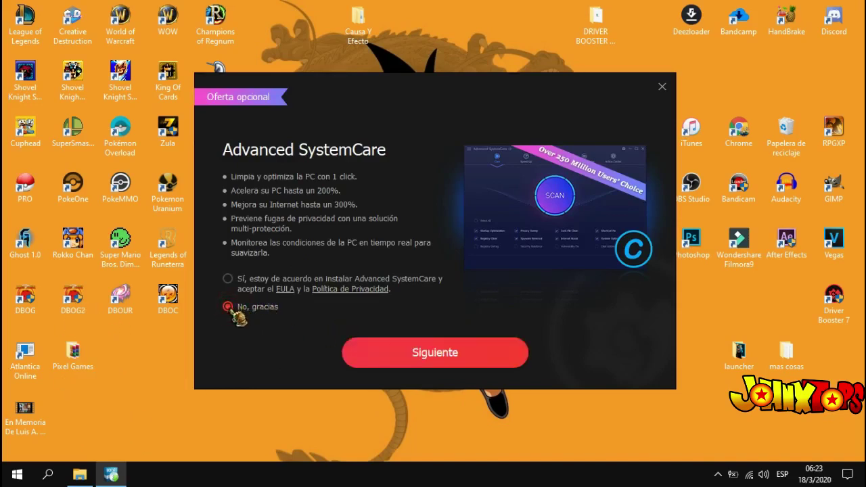
pyautogui.click(433, 363)
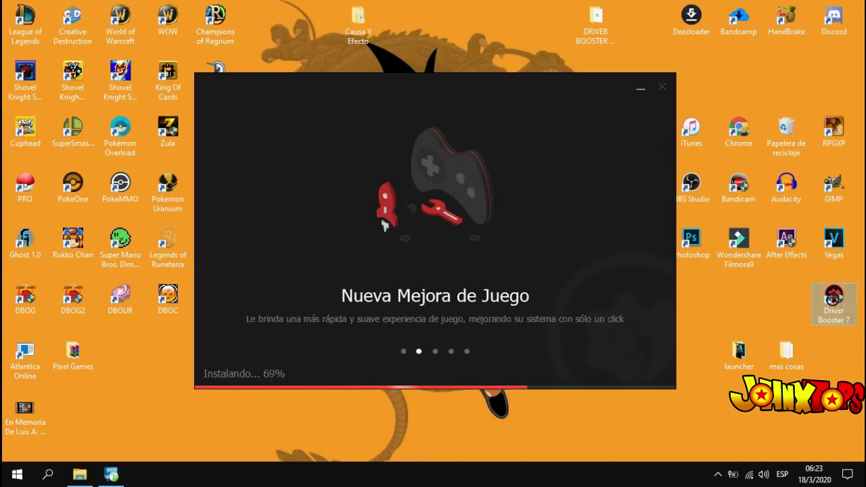
# Step: Delete the old Driver Booster 7 desktop shortcut during installation and decline the IObit newsletter subscription
pyautogui.rightClick(846, 326)
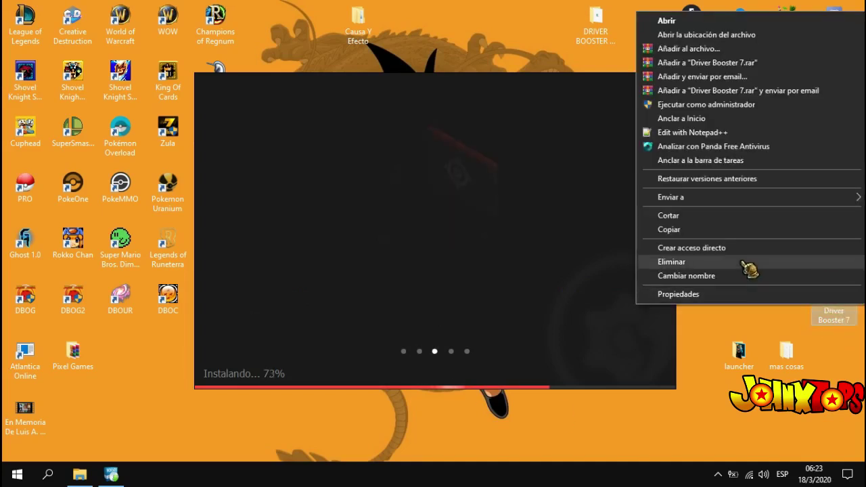
pyautogui.click(745, 262)
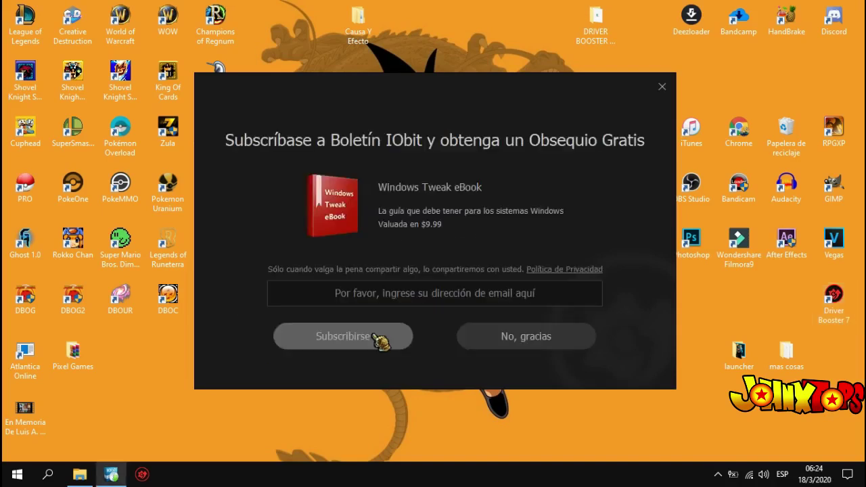
pyautogui.click(506, 344)
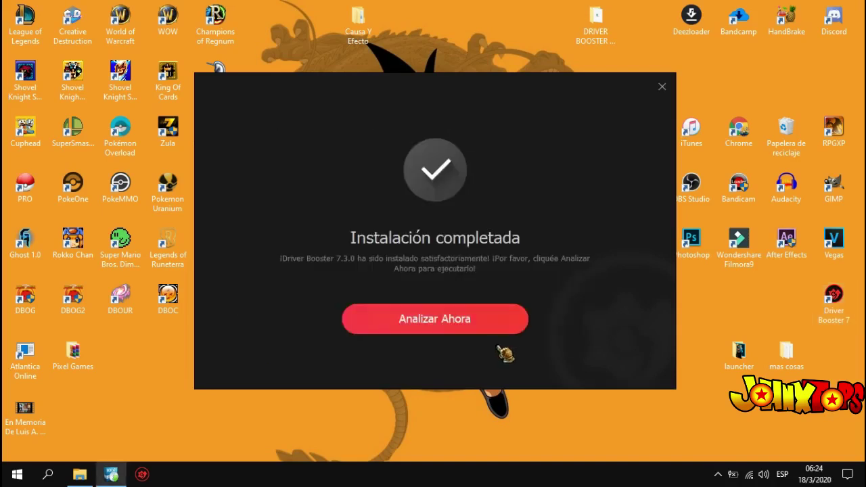
# Step: Open the Windows Task Manager and minimize its window
pyautogui.rightClick(12, 477)
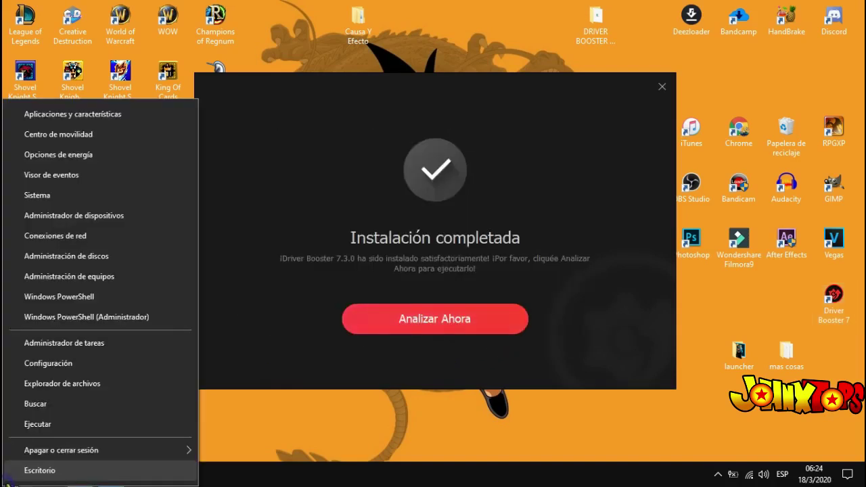
pyautogui.click(245, 449)
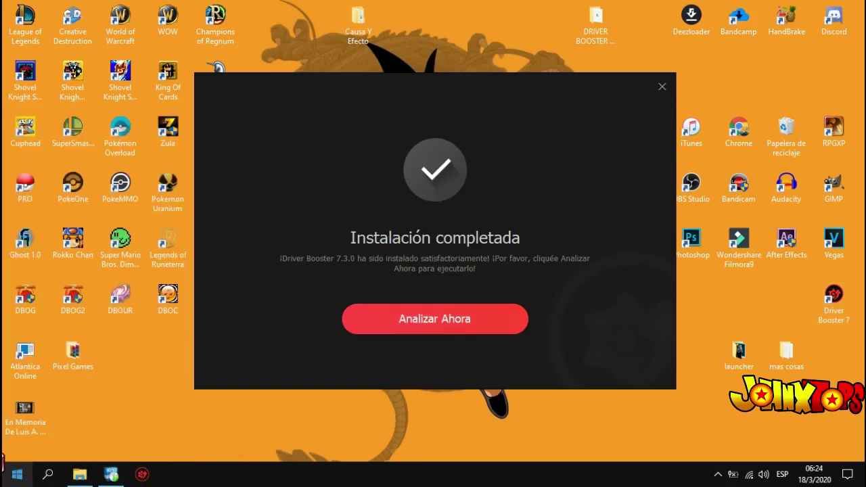
pyautogui.click(18, 476)
pyautogui.click(19, 476)
pyautogui.rightClick(15, 479)
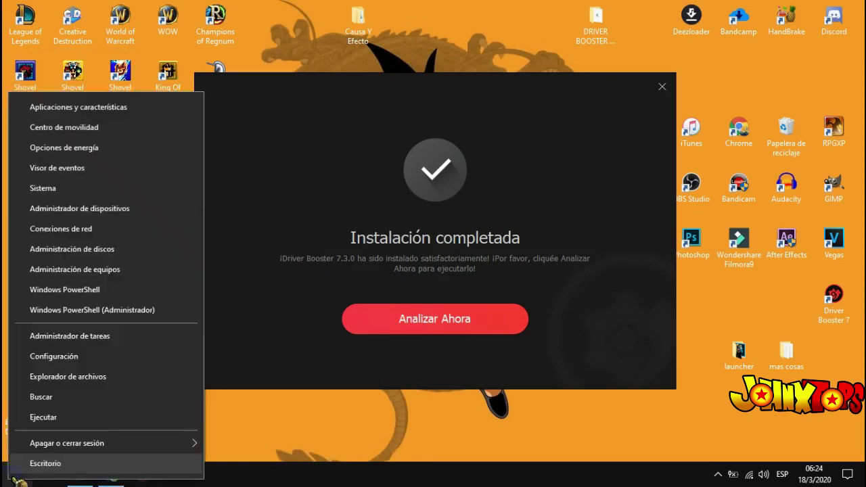
pyautogui.click(79, 342)
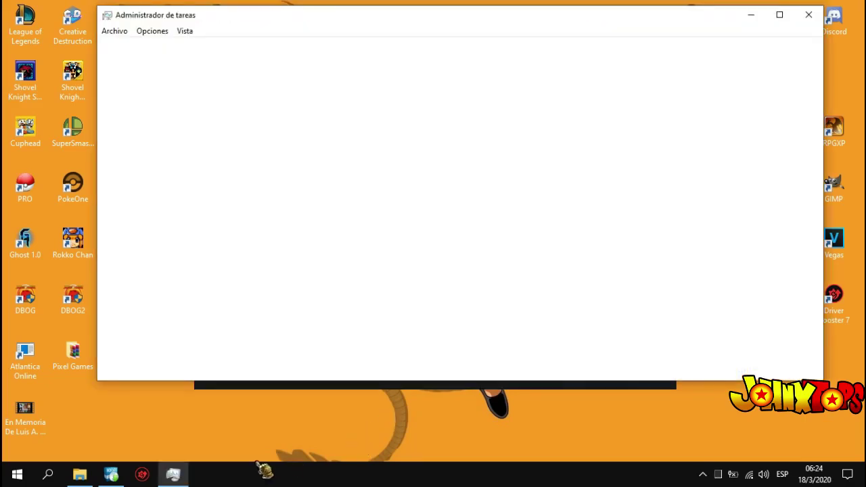
pyautogui.click(751, 15)
# Step: Launch Driver Booster with an immediate scan from the finished installer and unpin it from the taskbar
pyautogui.click(419, 328)
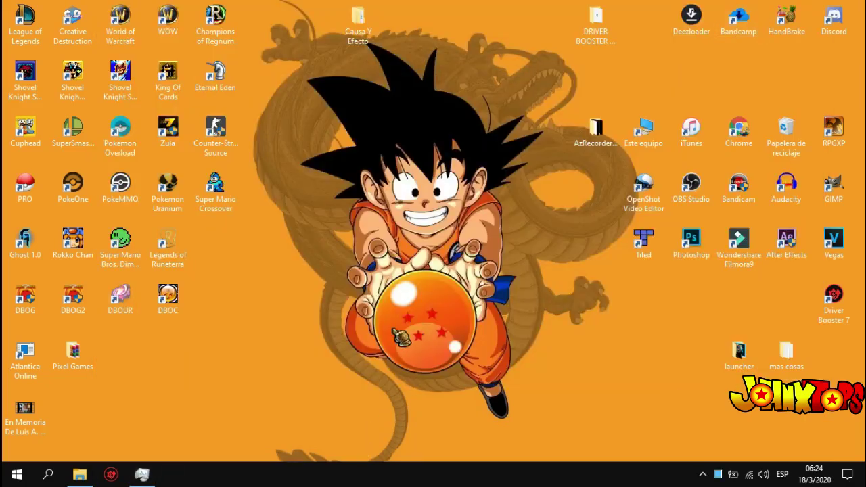
pyautogui.click(718, 474)
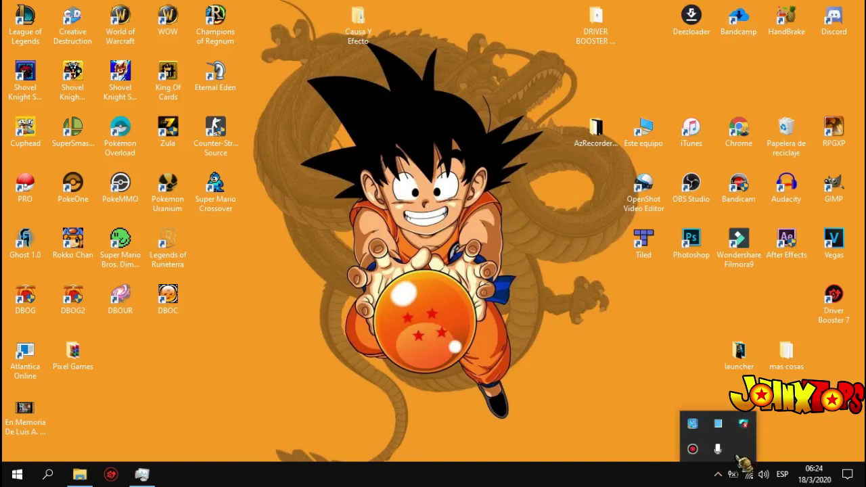
pyautogui.click(124, 477)
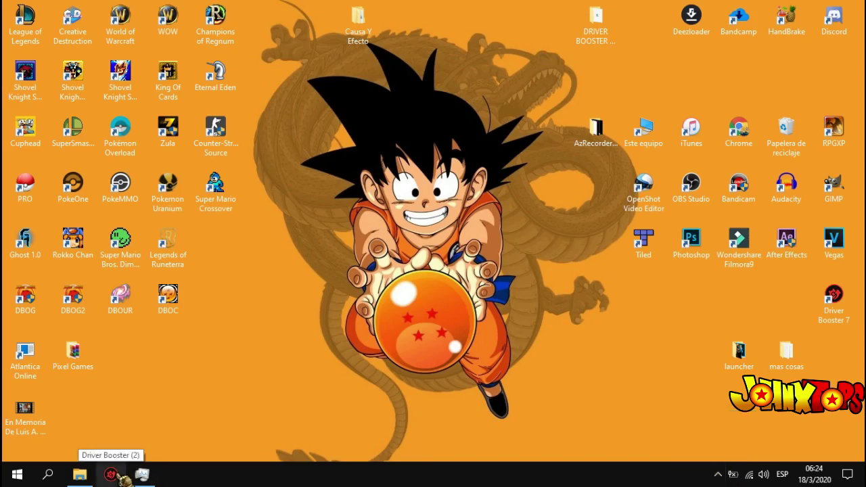
pyautogui.click(111, 475)
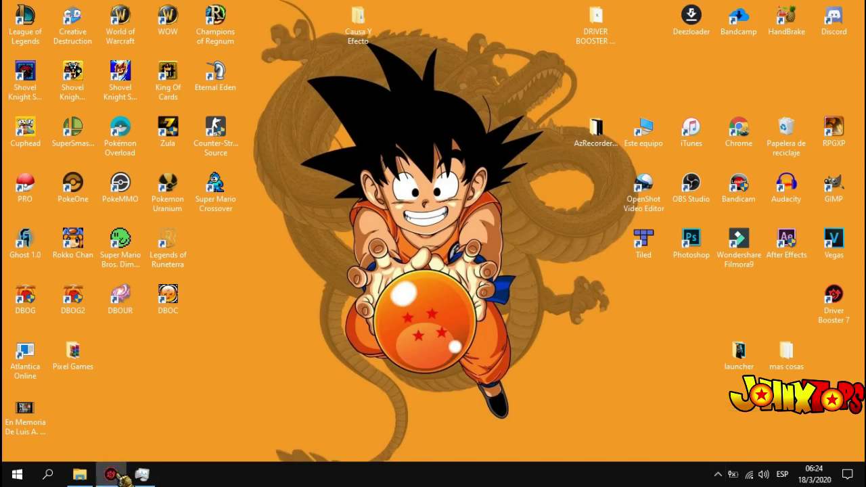
pyautogui.rightClick(120, 475)
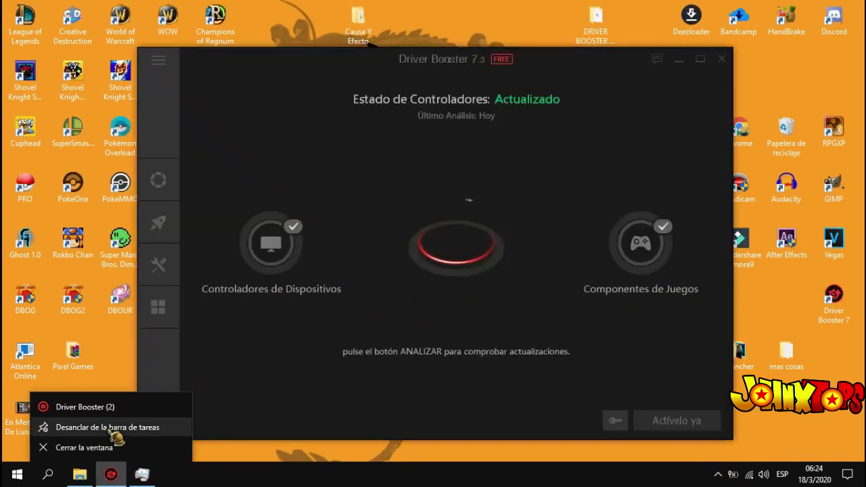
pyautogui.click(115, 428)
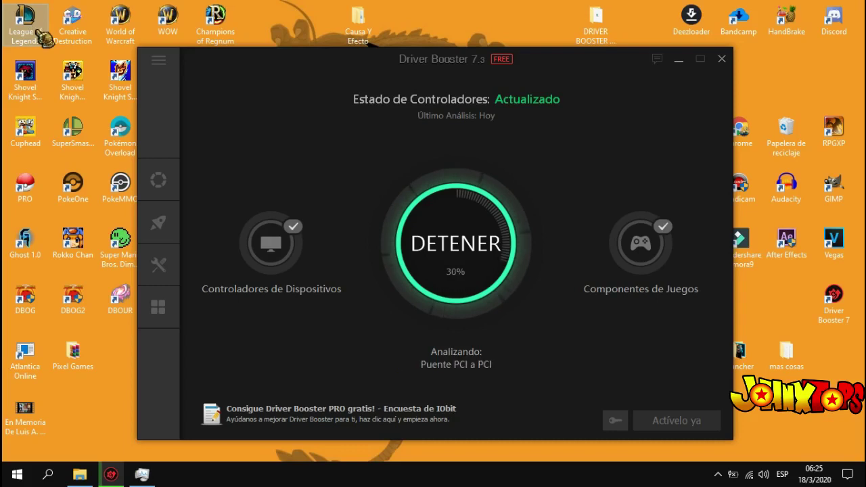
# Step: Examine the Driver Booster Game Boost launch option offered for the League of Legends desktop shortcut
pyautogui.rightClick(35, 29)
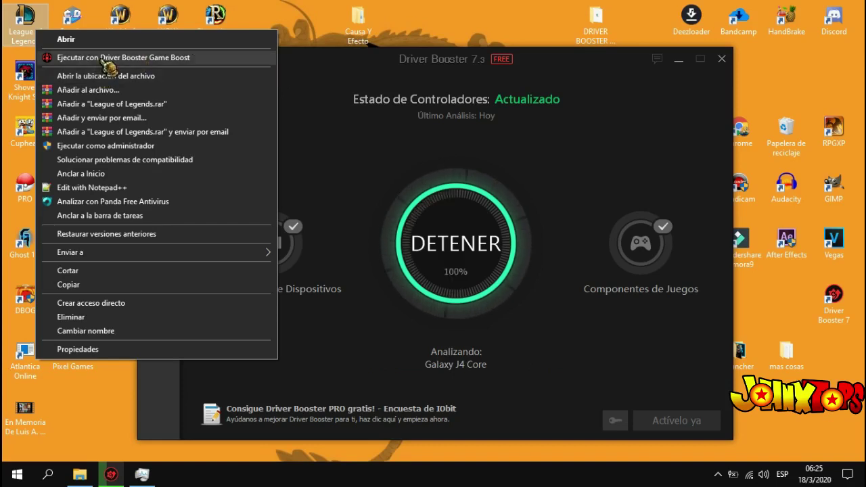
pyautogui.click(103, 58)
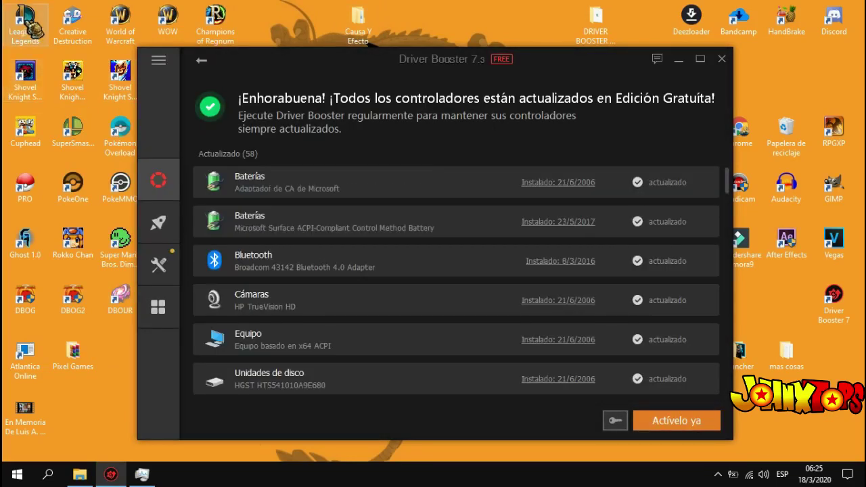
pyautogui.rightClick(28, 22)
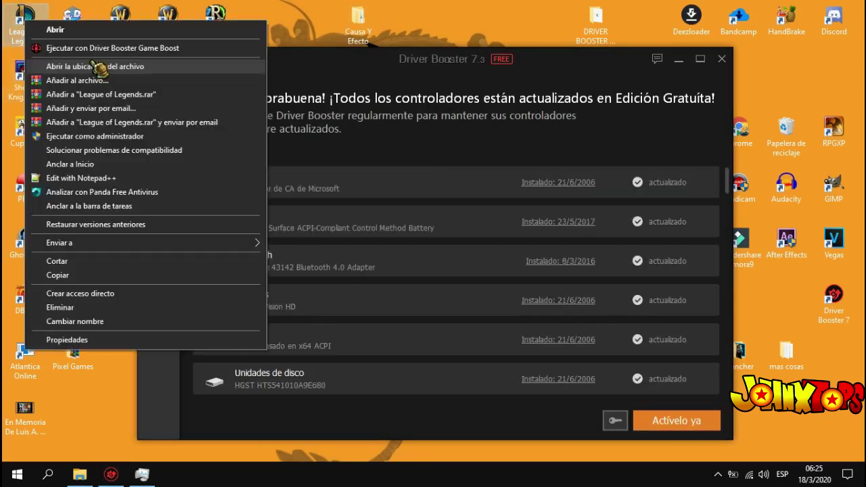
pyautogui.click(403, 25)
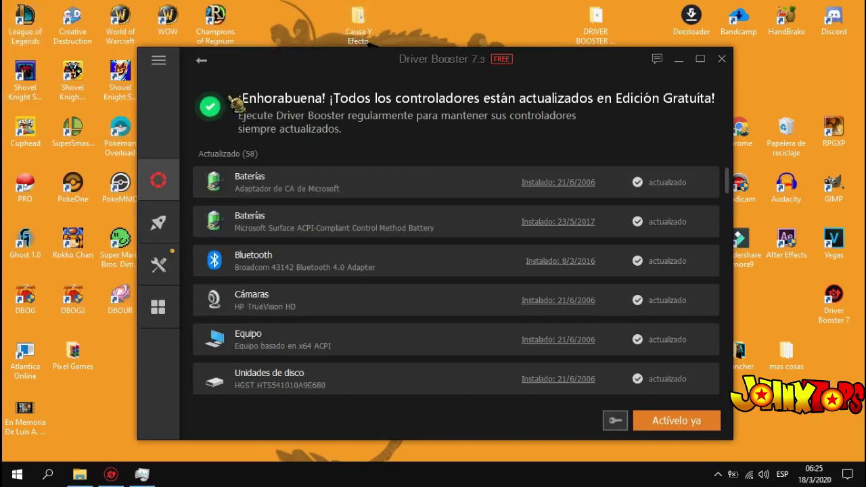
# Step: Review the list of scanned drivers and check the program's edition and version in the About information
pyautogui.scroll(-10, 693, 254)
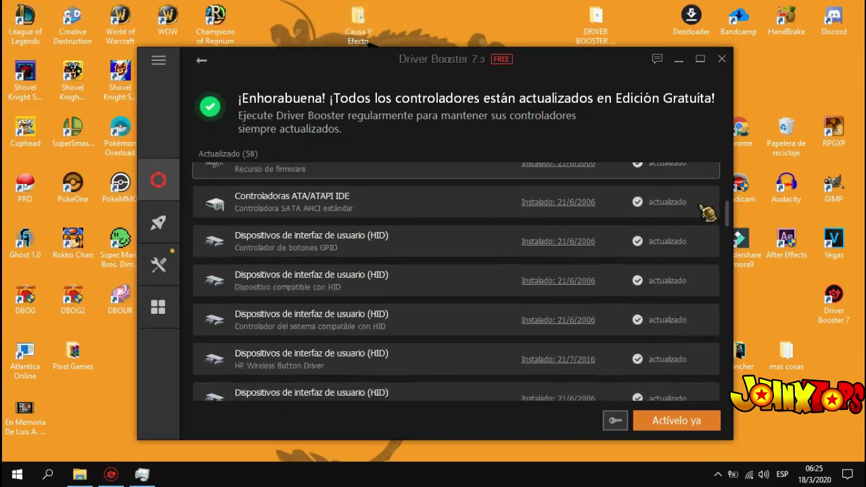
pyautogui.scroll(-10, 706, 211)
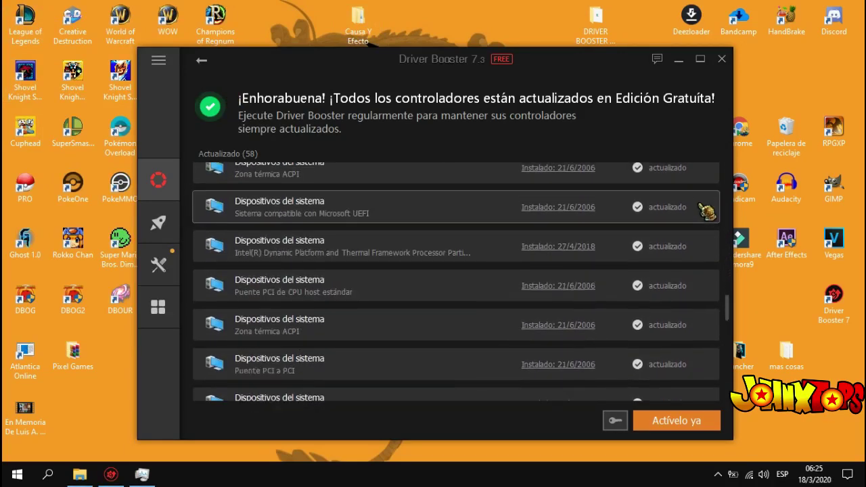
pyautogui.scroll(-3, 707, 212)
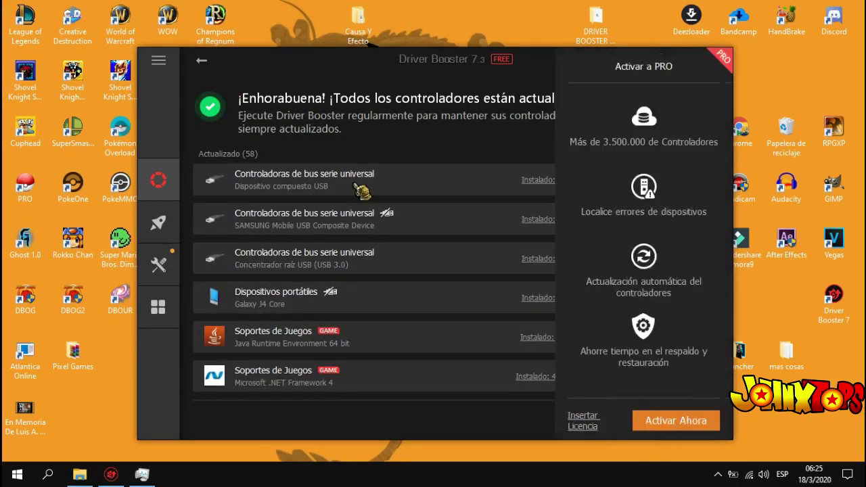
pyautogui.click(162, 62)
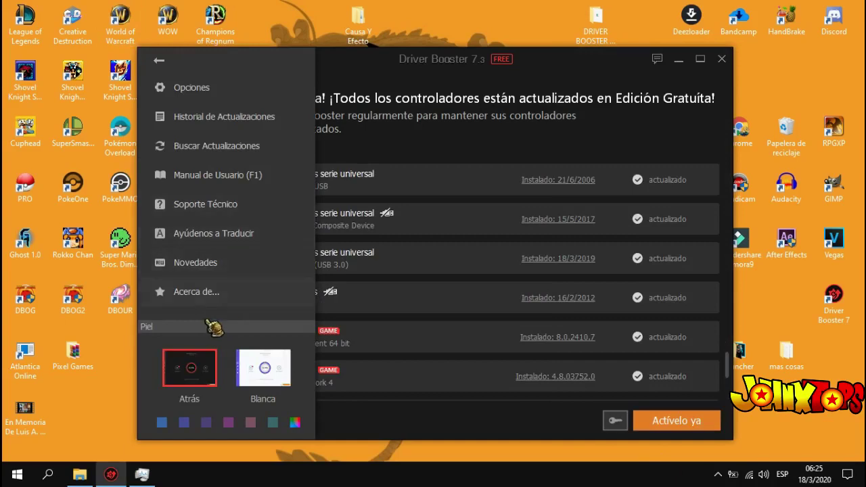
pyautogui.click(194, 295)
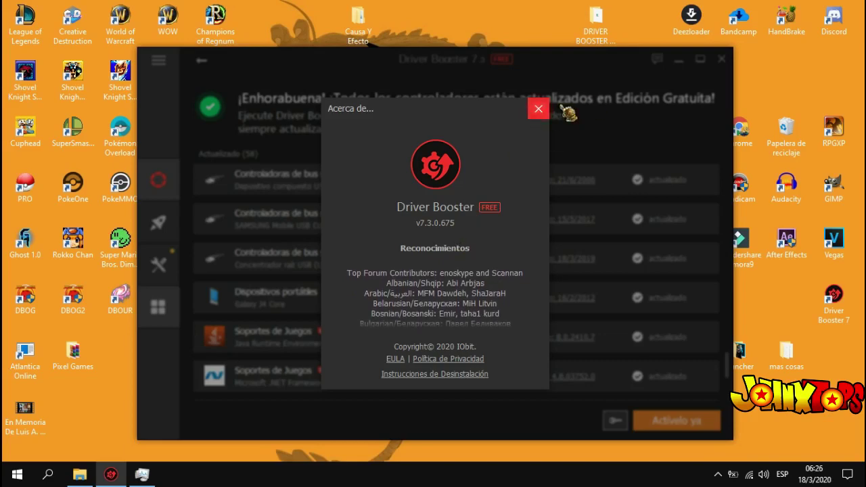
pyautogui.click(538, 108)
# Step: Close the Driver Booster window and fully exit the program still running in the background
pyautogui.click(722, 58)
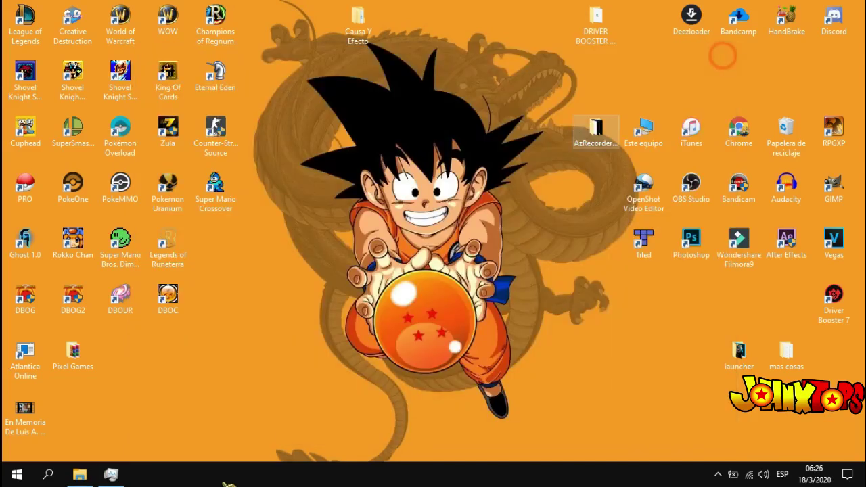
pyautogui.click(718, 474)
pyautogui.rightClick(744, 449)
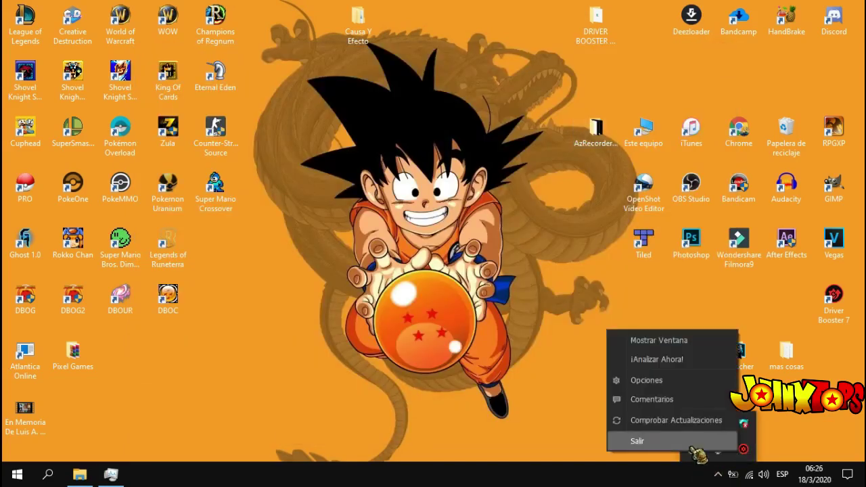
pyautogui.click(693, 444)
# Step: Check the background processes in Task Manager for anything left of Driver Booster, and close Task Manager
pyautogui.click(122, 476)
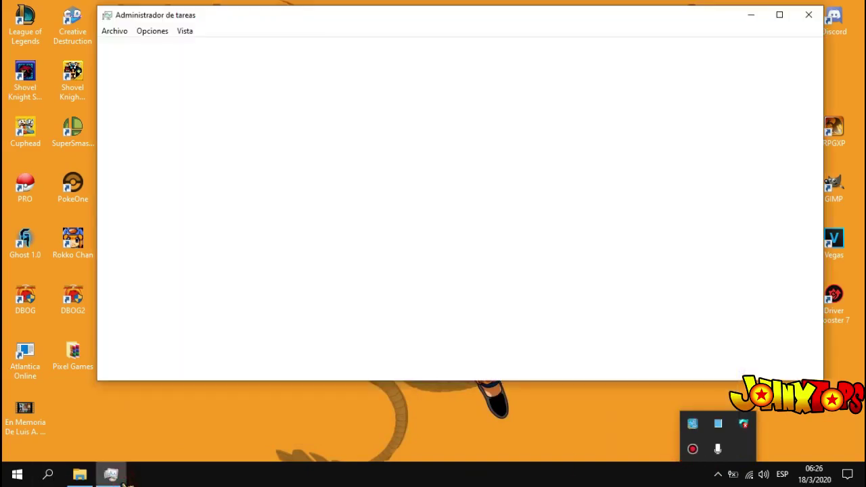
pyautogui.scroll(-2, 189, 282)
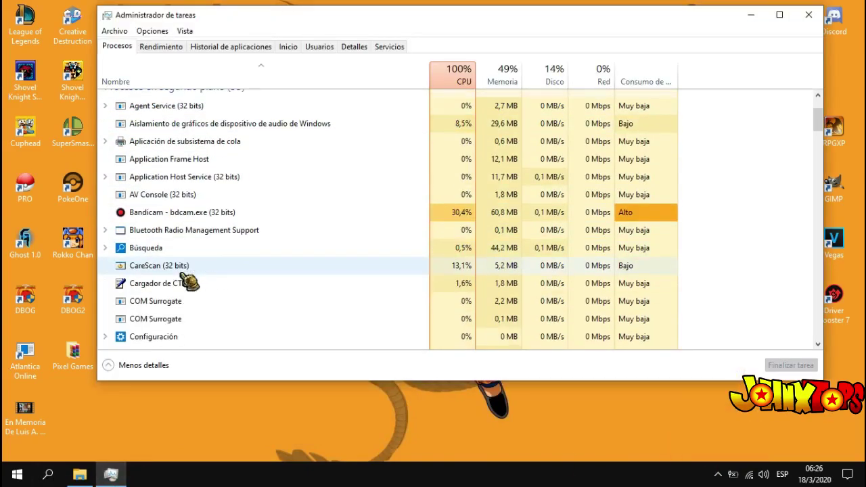
pyautogui.scroll(-5, 190, 283)
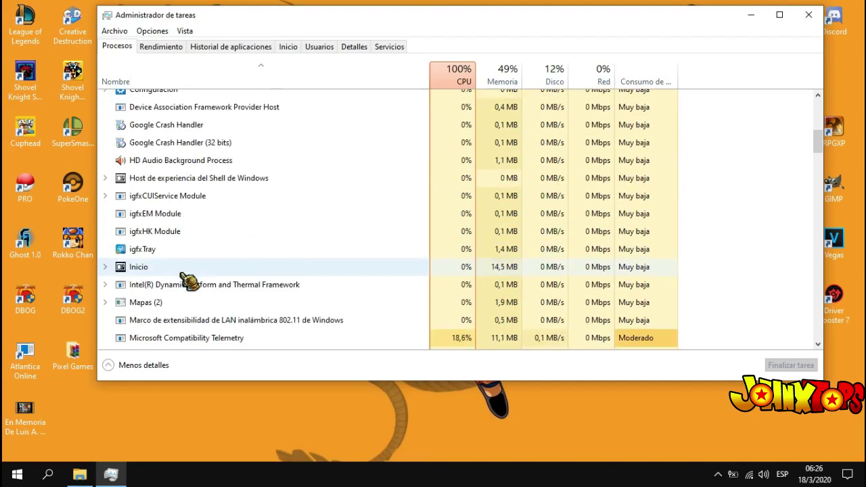
pyautogui.scroll(-1, 189, 283)
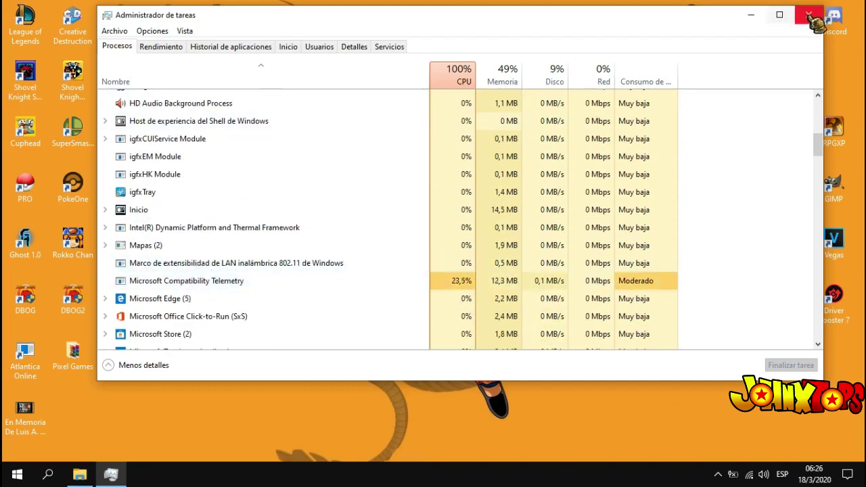
pyautogui.click(811, 15)
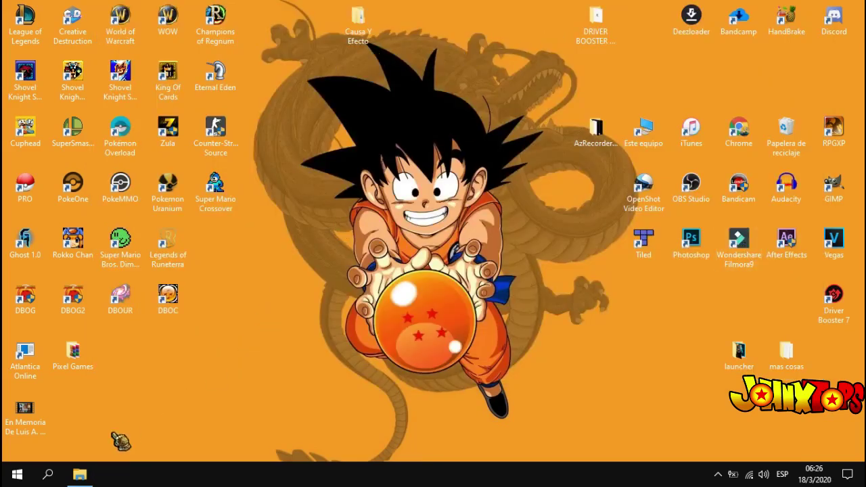
# Step: Open the installation folder of Driver Booster 7.3.0 from its desktop shortcut
pyautogui.click(851, 309)
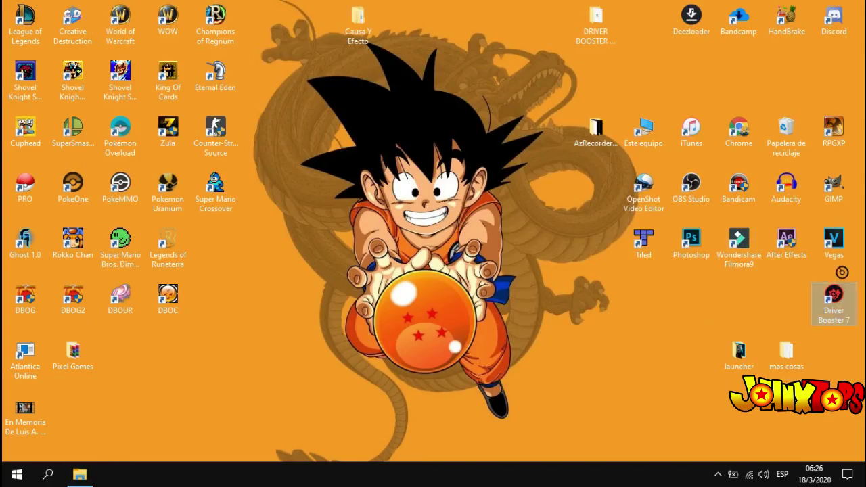
pyautogui.rightClick(843, 291)
pyautogui.click(680, 179)
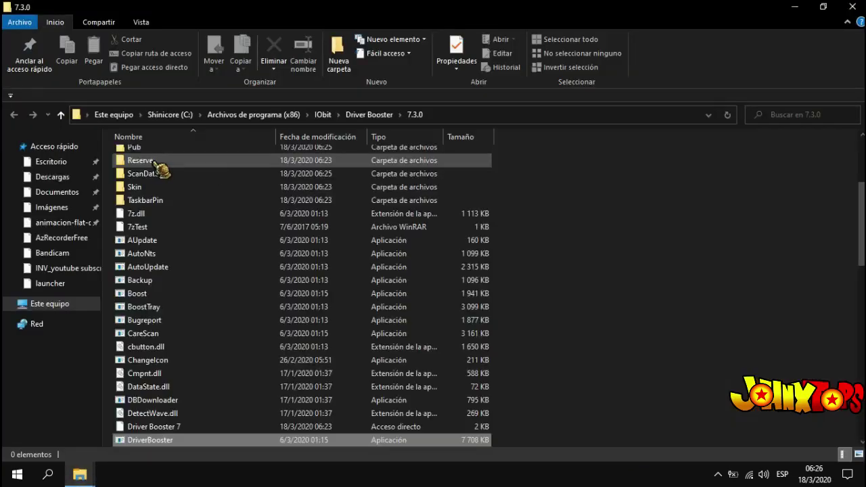
# Step: Copy the Loader-IDB application from the loader-johnxtops folder inside DRIVER BOOSTER PRO BY JOHNXTOPS
pyautogui.click(796, 7)
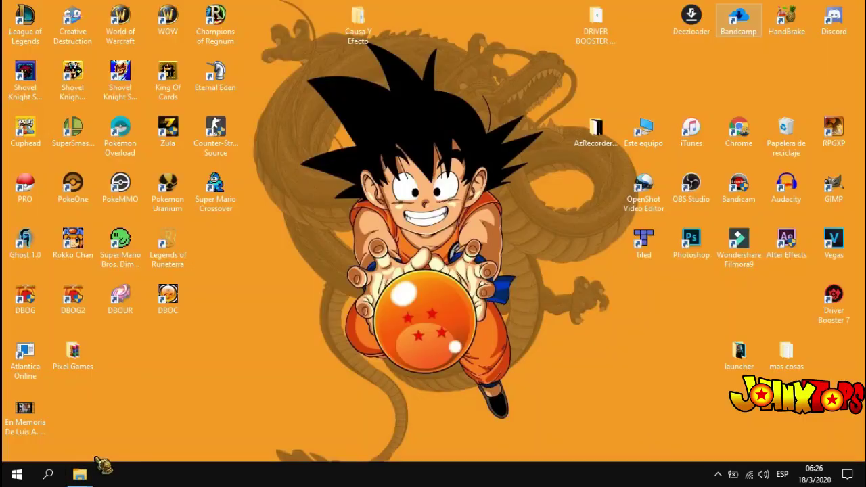
pyautogui.moveTo(88, 476)
pyautogui.click(98, 420)
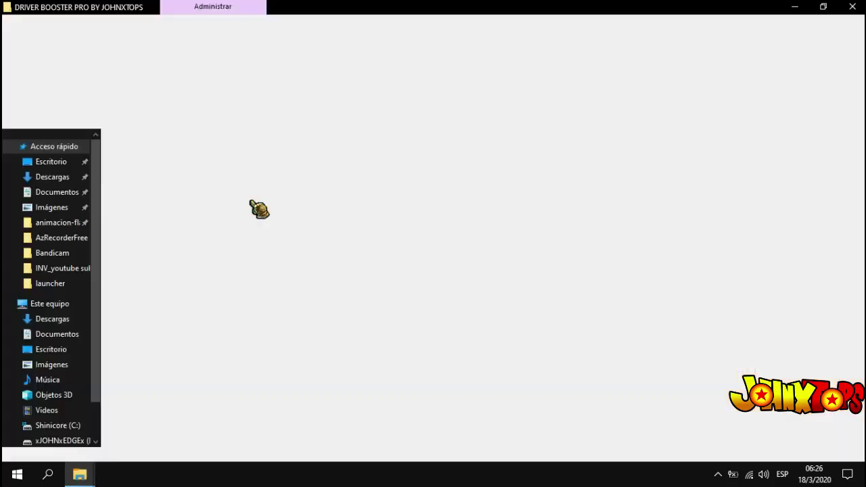
pyautogui.doubleClick(161, 156)
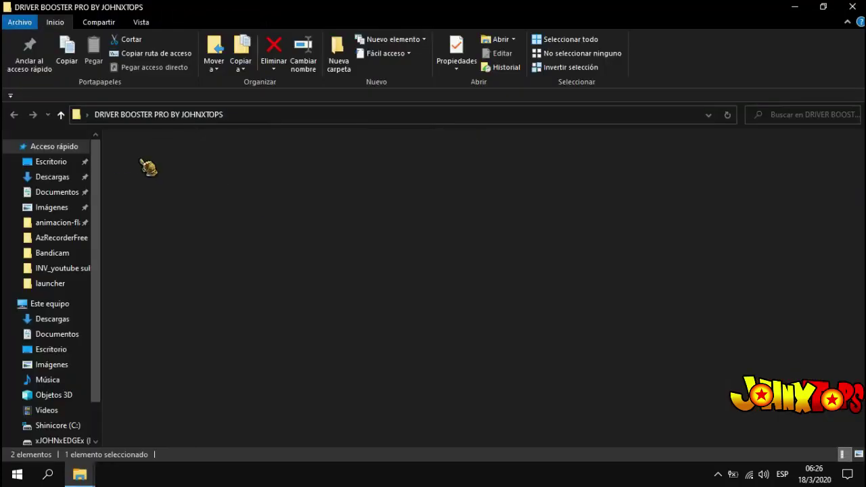
pyautogui.rightClick(134, 153)
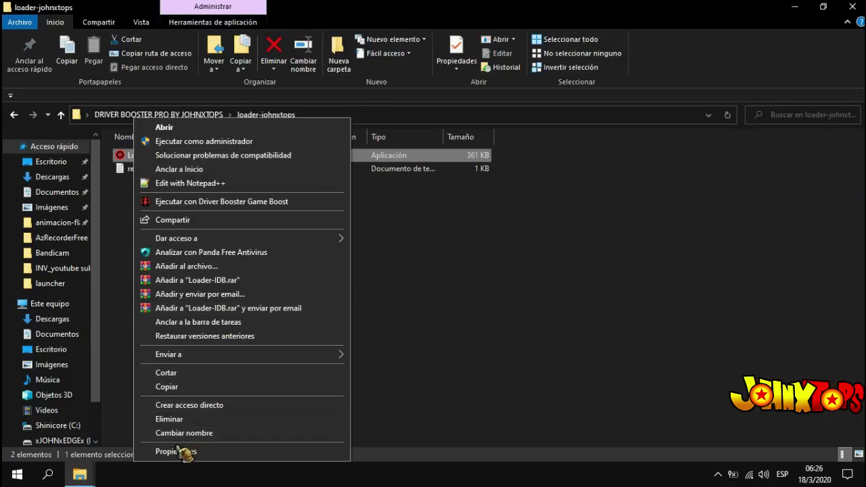
pyautogui.click(167, 387)
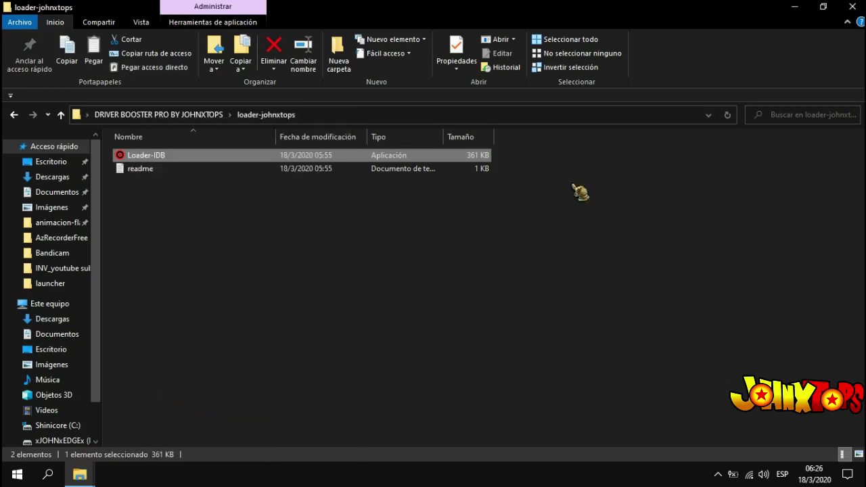
# Step: Minimize the loader folder window and check the hidden notification icons for a running Driver Booster
pyautogui.click(796, 7)
pyautogui.click(719, 475)
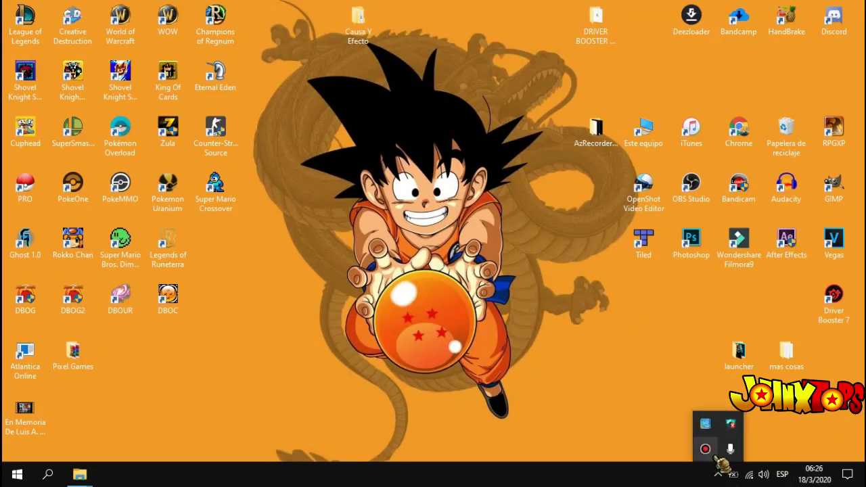
pyautogui.click(719, 476)
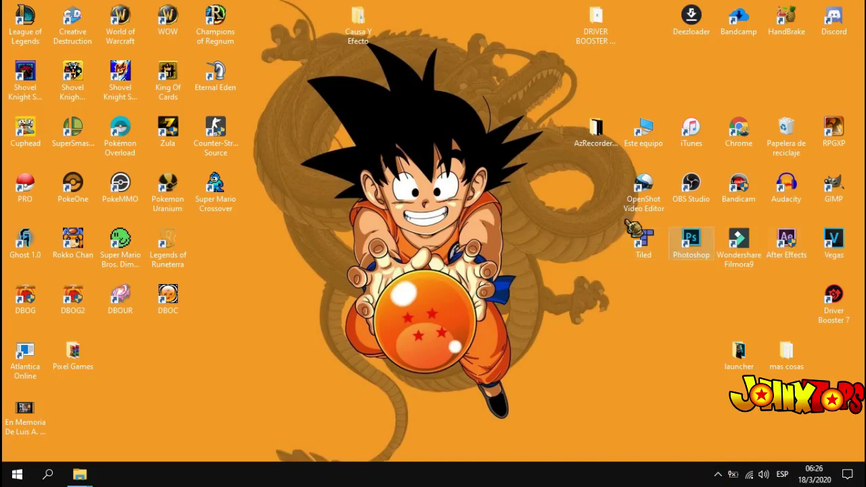
# Step: Close the loader-johnxtops folder window and paste Loader-IDB into the Driver Booster 7.3.0 installation folder
pyautogui.moveTo(80, 473)
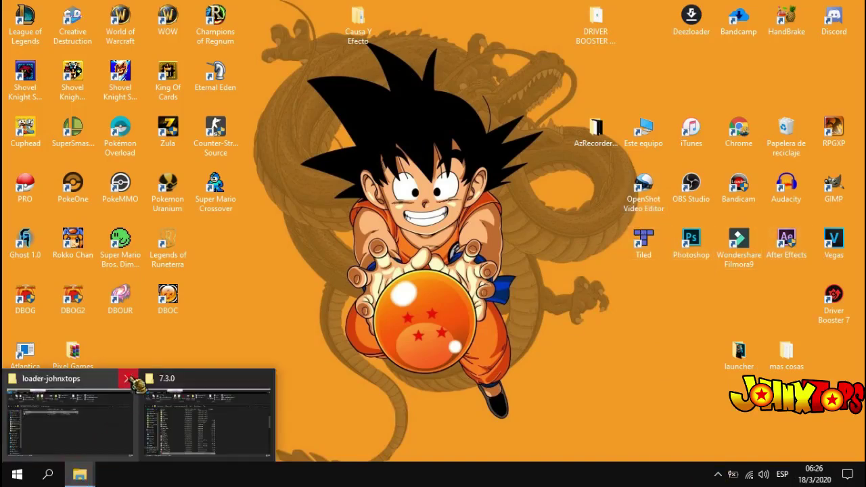
pyautogui.click(128, 378)
pyautogui.click(75, 416)
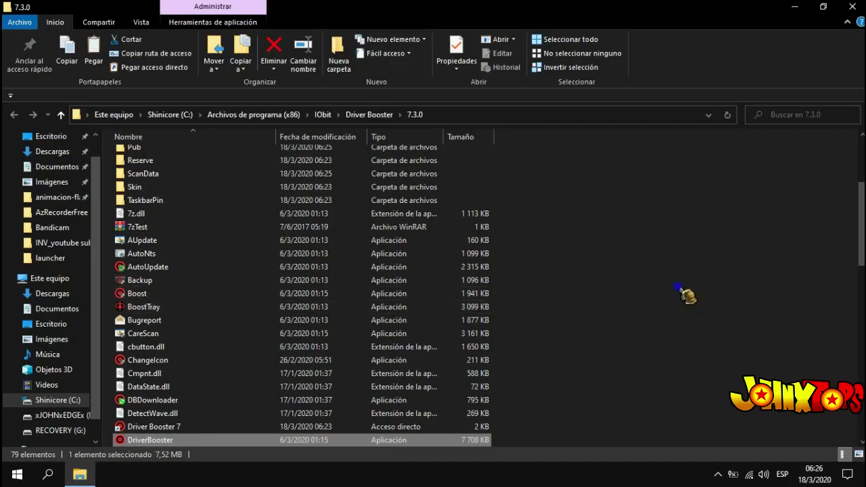
pyautogui.click(685, 294)
pyautogui.rightClick(685, 295)
pyautogui.click(711, 192)
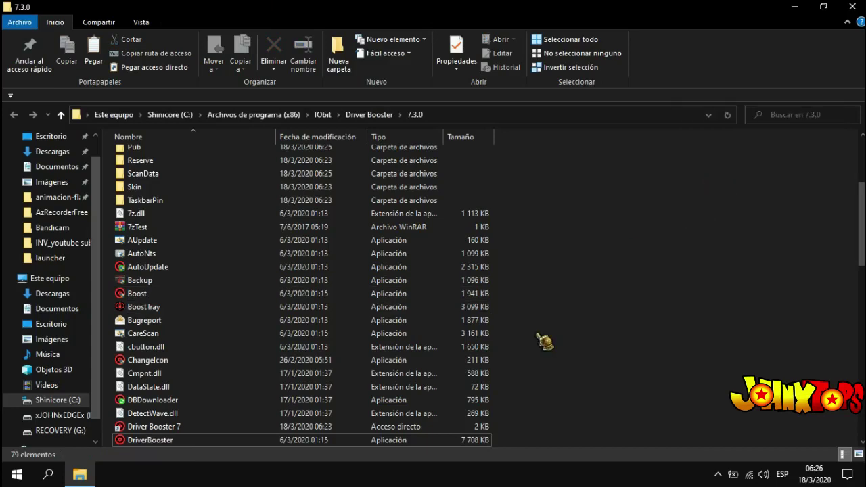
pyautogui.click(400, 165)
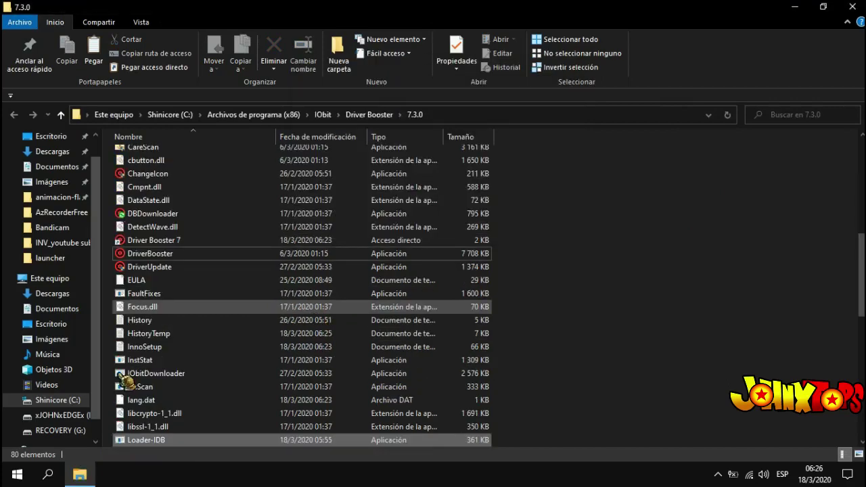
# Step: Create a desktop shortcut to the Loader-IDB application in the 7.3.0 folder
pyautogui.scroll(-5, 131, 342)
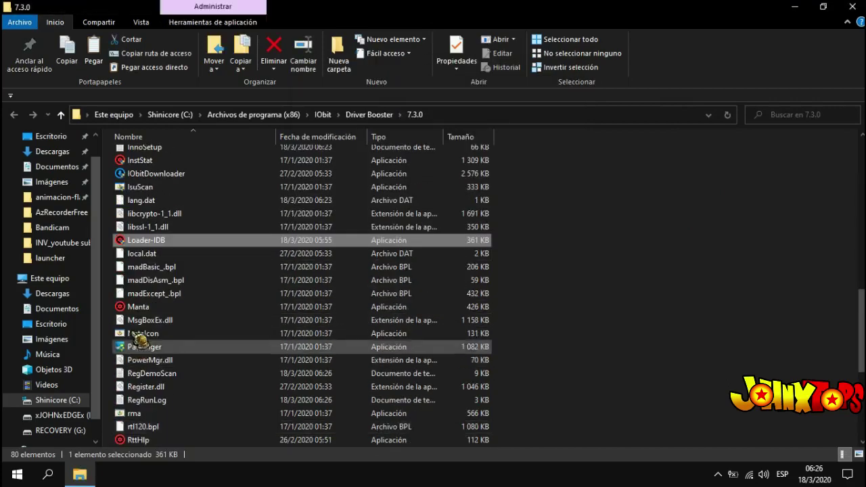
pyautogui.rightClick(136, 242)
pyautogui.moveTo(193, 341)
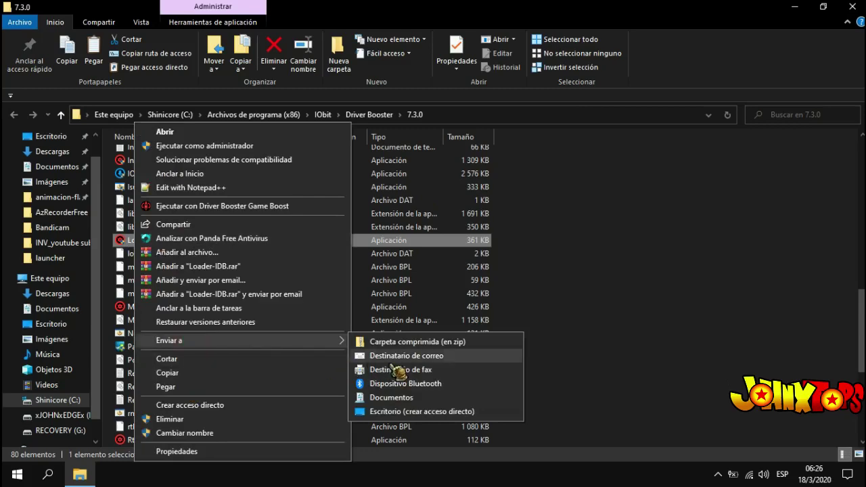
pyautogui.click(406, 411)
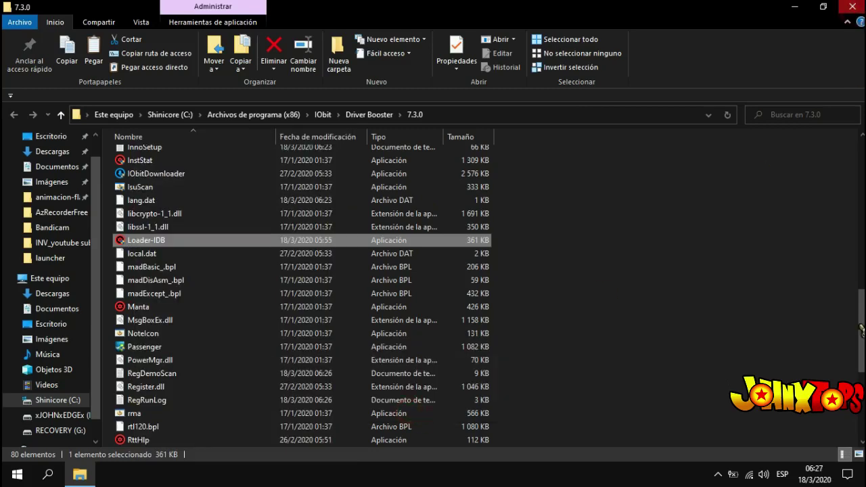
# Step: Copy the name of the Driver Booster 7 desktop shortcut and delete that shortcut
pyautogui.press('super+d')
pyautogui.click(834, 313)
pyautogui.click(834, 321)
pyautogui.rightClick(834, 321)
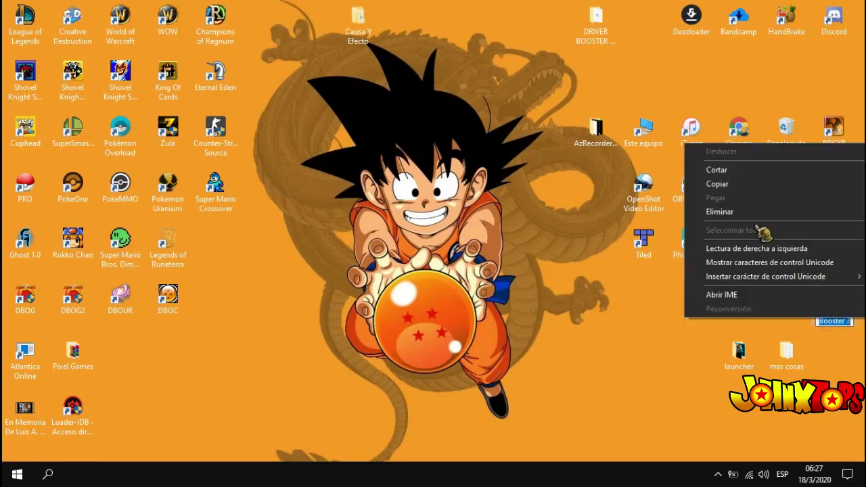
pyautogui.click(740, 184)
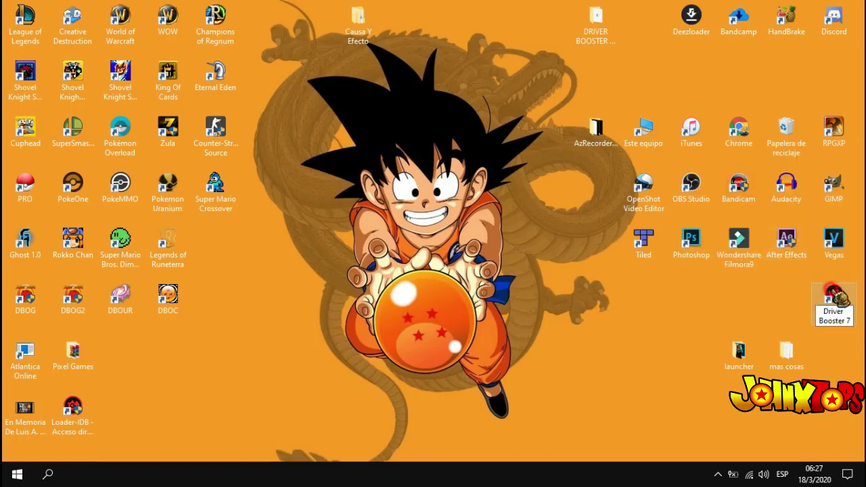
pyautogui.rightClick(834, 305)
pyautogui.click(683, 417)
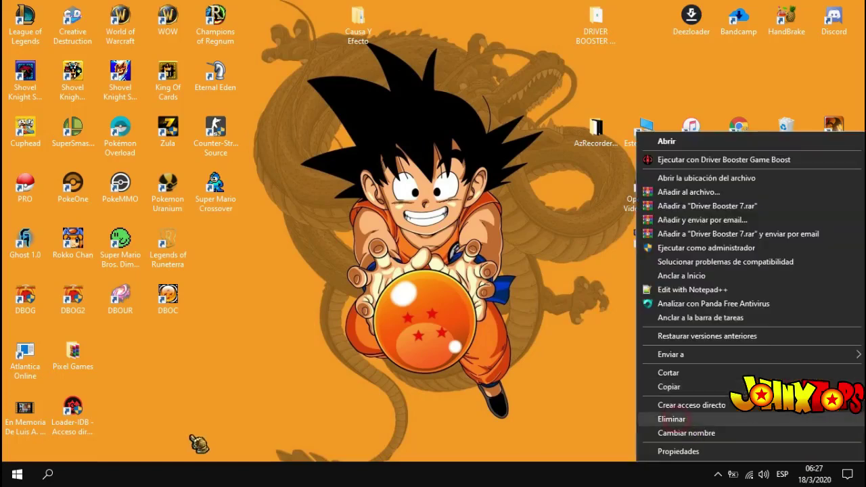
# Step: Move the Loader-IDB shortcut to the free spot below Vegas and rename it Driver Booster 7 with the copied name
pyautogui.moveTo(85, 414); pyautogui.dragTo(833, 319)
pyautogui.click(835, 325)
pyautogui.rightClick(834, 326)
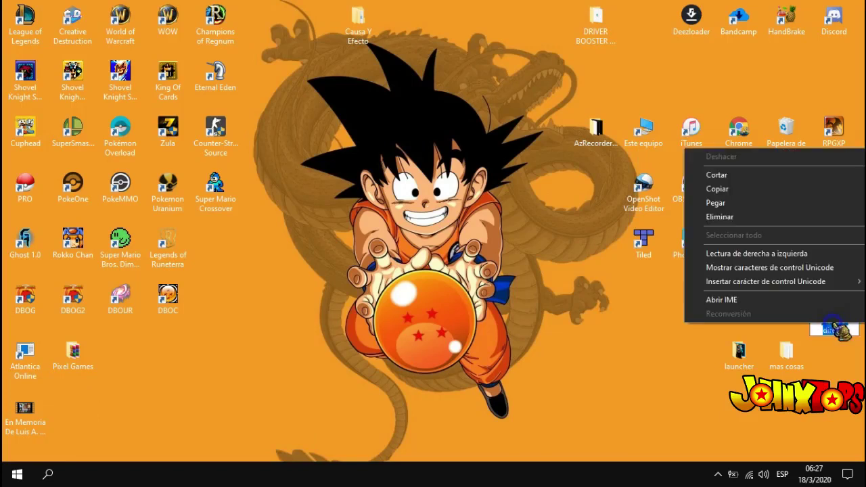
pyautogui.click(716, 203)
pyautogui.click(719, 278)
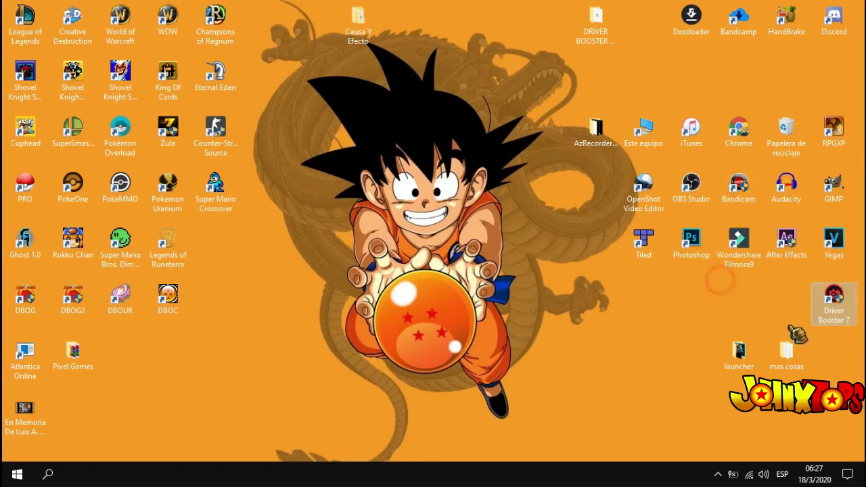
# Step: Launch Driver Booster from the renamed desktop shortcut and check its edition and version in the About information
pyautogui.click(837, 298)
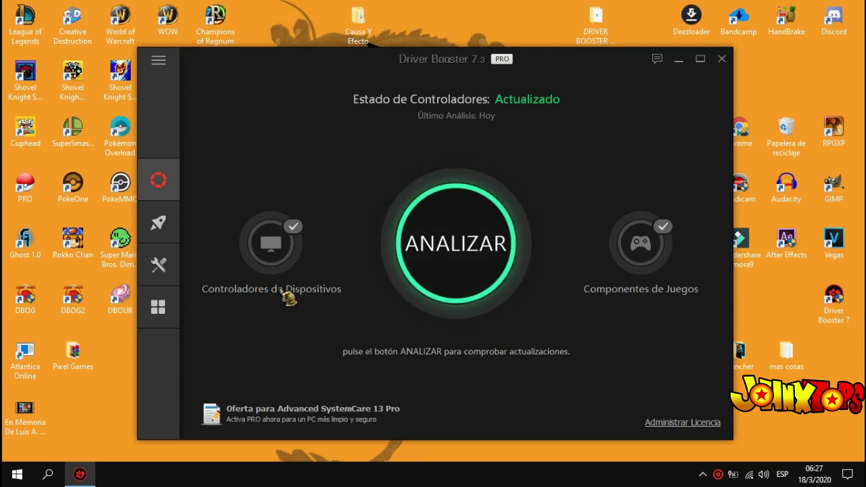
pyautogui.click(158, 61)
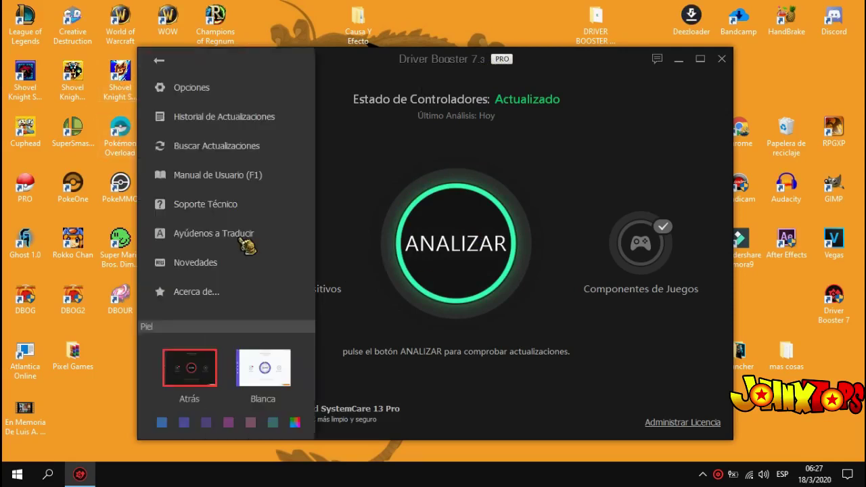
pyautogui.click(193, 297)
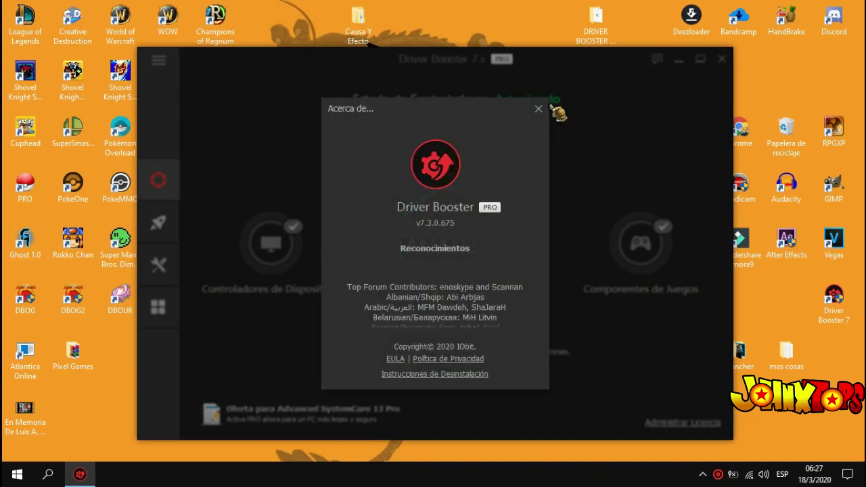
pyautogui.click(540, 114)
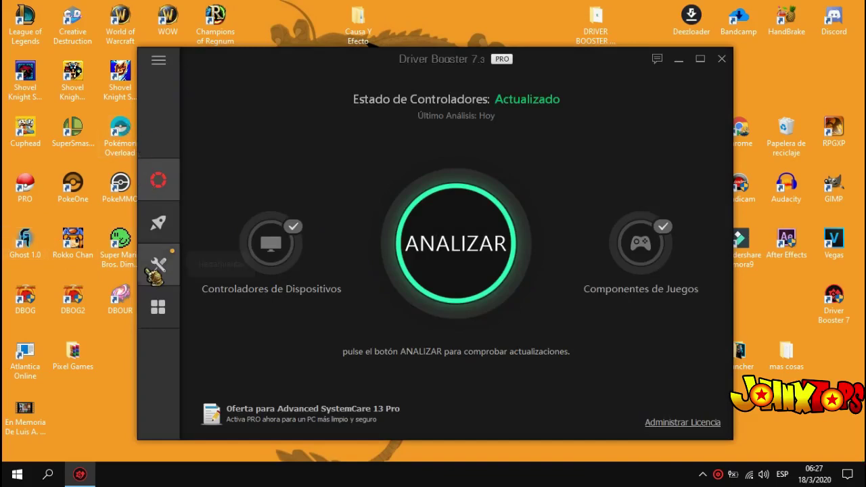
# Step: Look through Driver Booster's tools, the Action Center offers and the game and system boost section
pyautogui.click(161, 274)
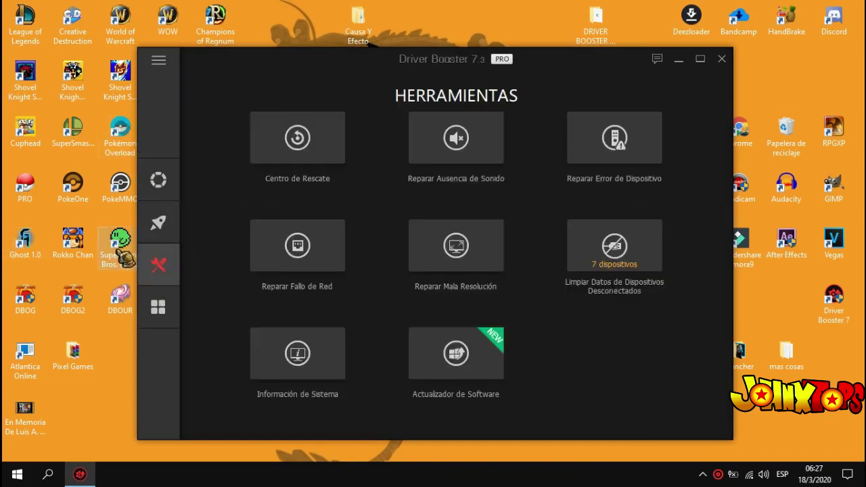
pyautogui.click(161, 306)
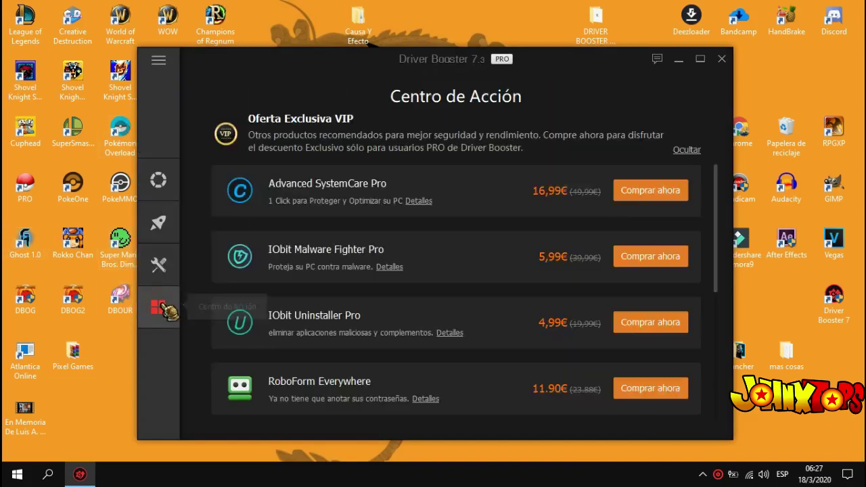
pyautogui.scroll(-4, 433, 365)
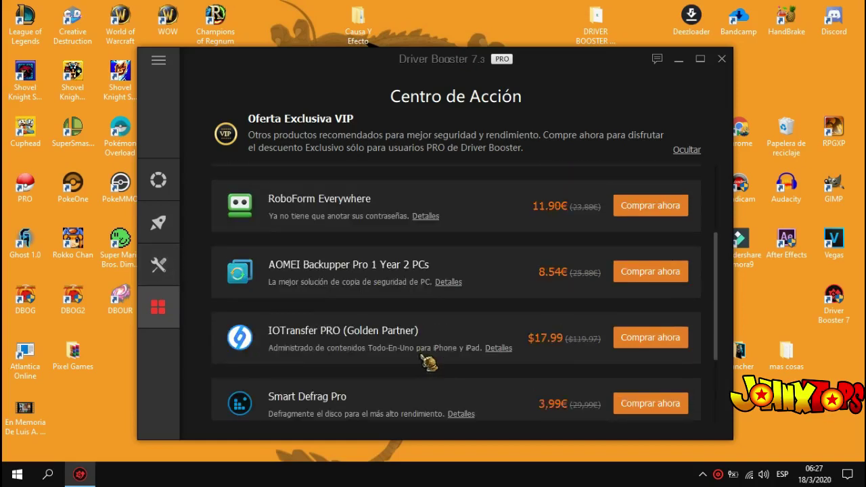
pyautogui.scroll(4, 421, 364)
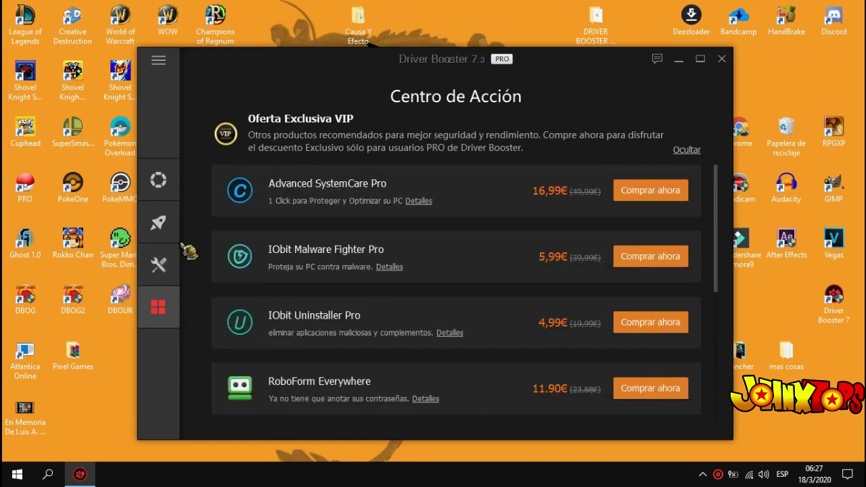
pyautogui.click(173, 224)
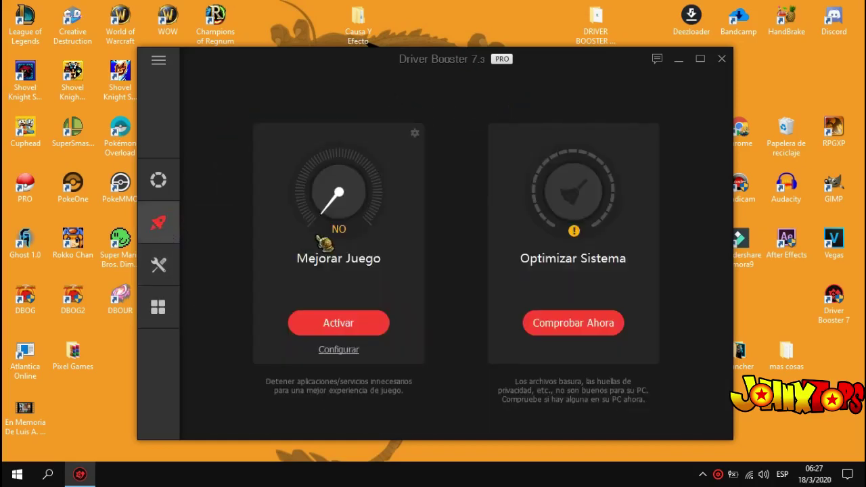
# Step: Turn off the option that adds "Ejecutar con Driver Booster Game Boost" to the context menu in the Game Boost options
pyautogui.click(415, 134)
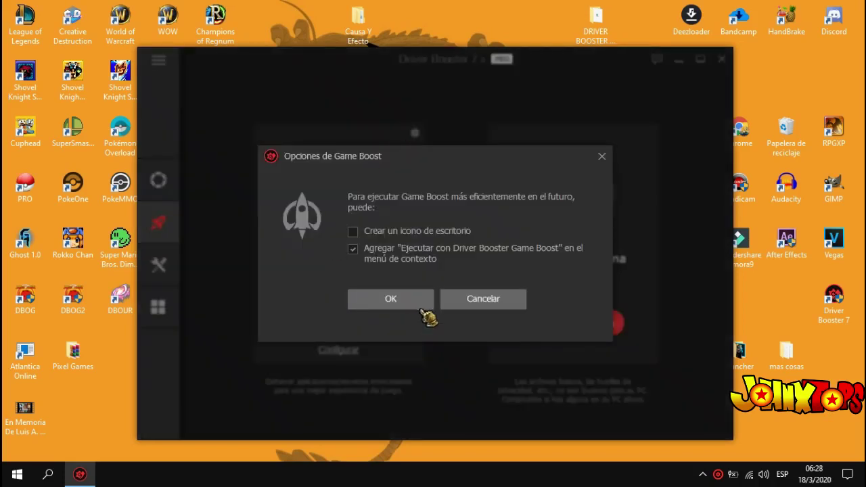
pyautogui.click(354, 250)
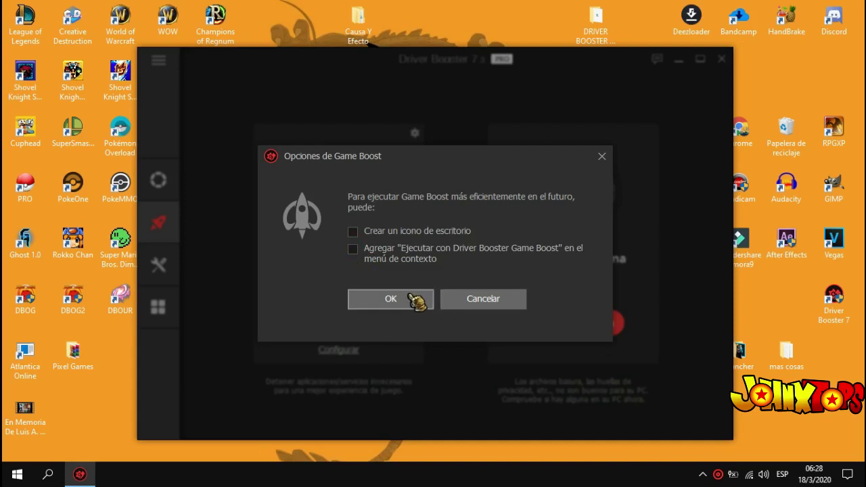
pyautogui.click(411, 300)
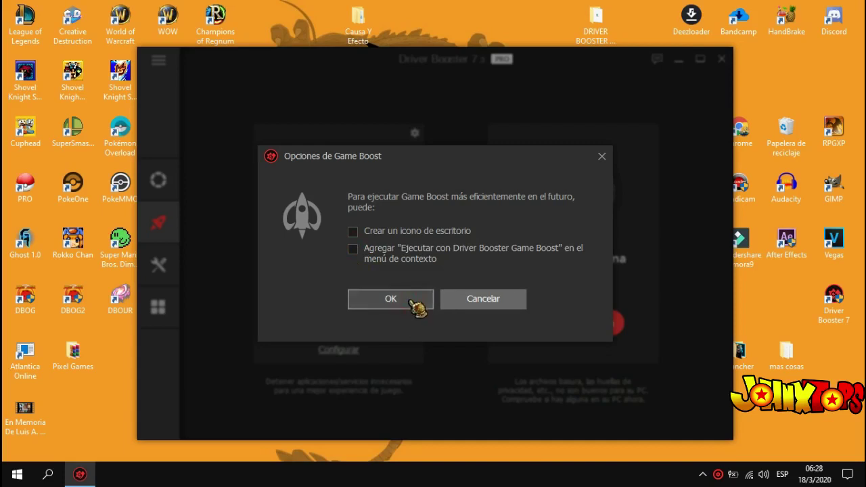
pyautogui.click(465, 296)
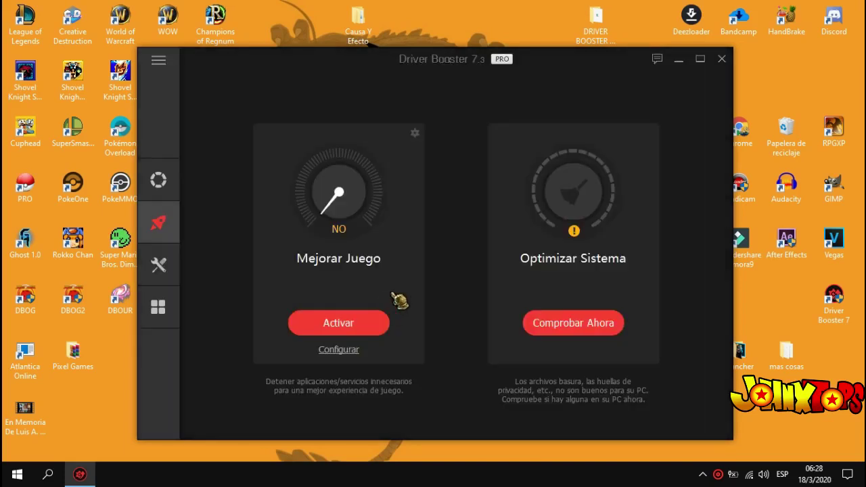
# Step: Close Driver Booster and check the League of Legends shortcut's context menu for the Game Boost entry
pyautogui.click(723, 61)
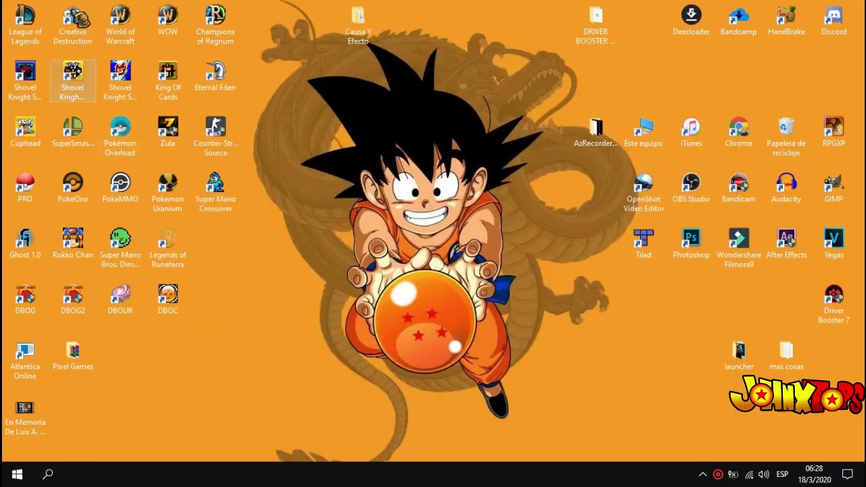
pyautogui.rightClick(53, 42)
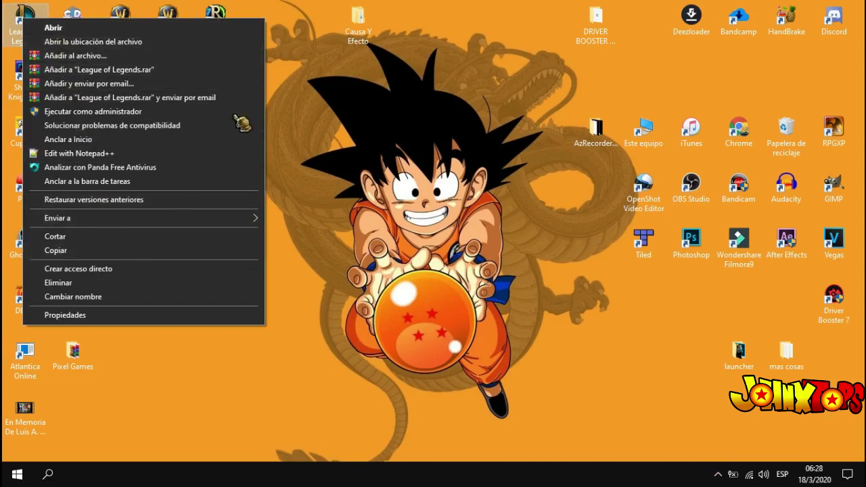
pyautogui.click(500, 57)
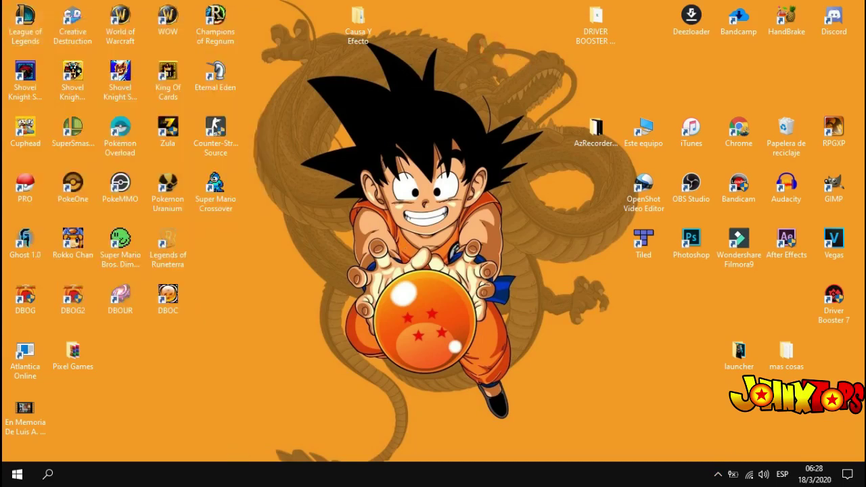
# Step: Reopen Driver Booster, enable "Ejecutar con Driver Booster Game Boost" for the context menu in the Game Boost options, and check the League of Legends shortcut's menu
pyautogui.click(717, 473)
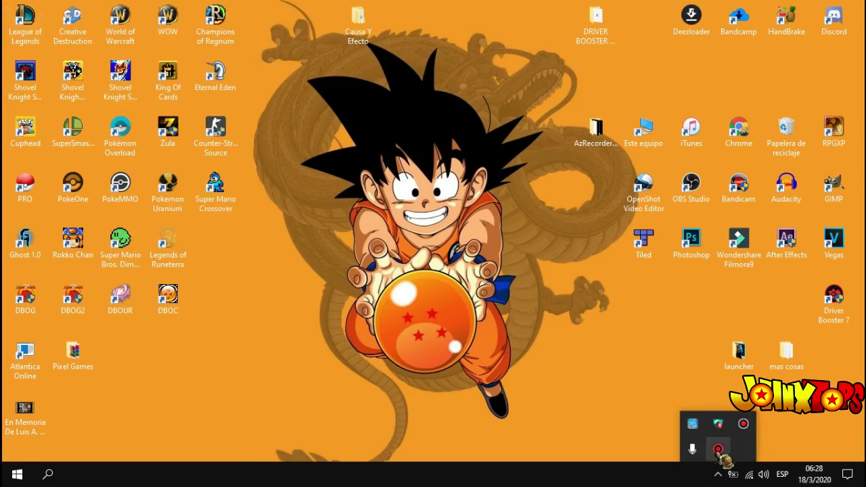
pyautogui.click(720, 451)
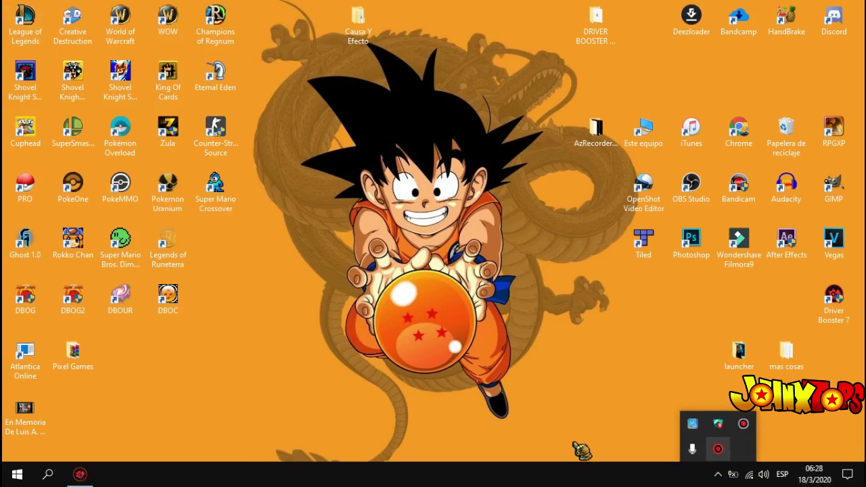
pyautogui.click(415, 134)
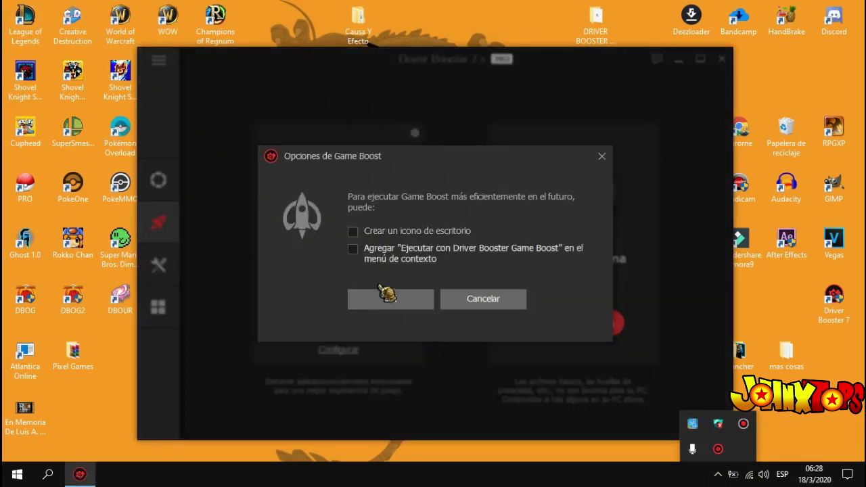
pyautogui.click(354, 249)
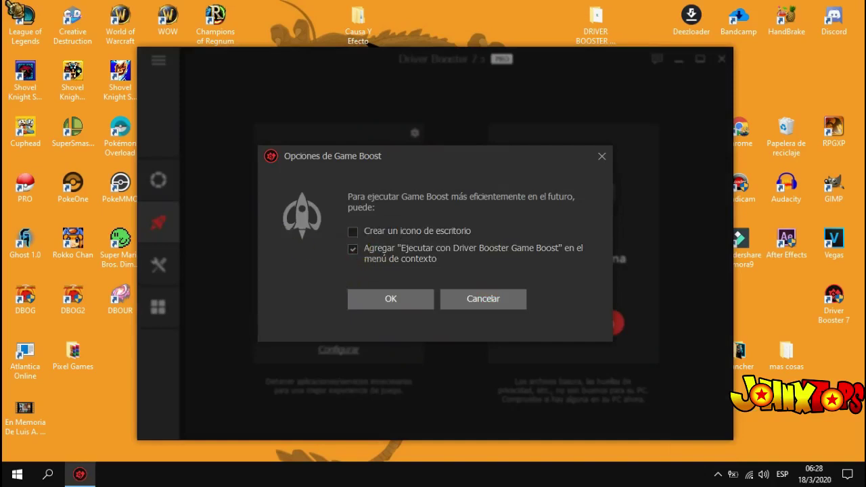
pyautogui.rightClick(30, 23)
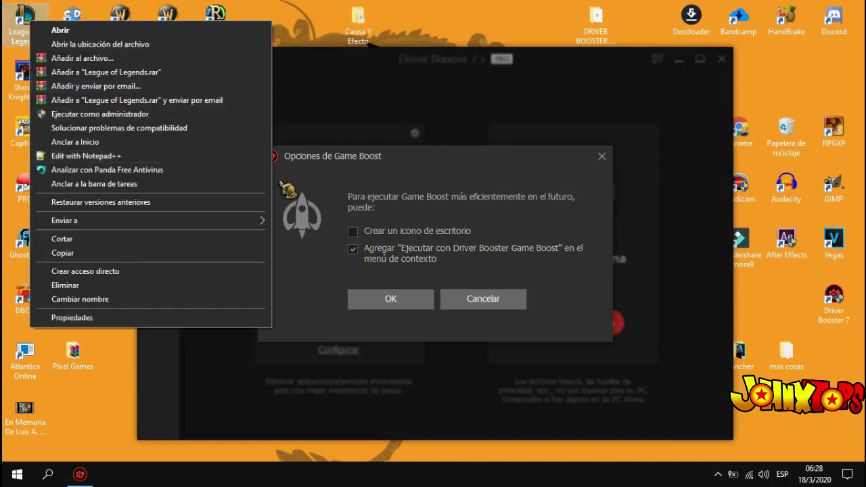
pyautogui.click(387, 304)
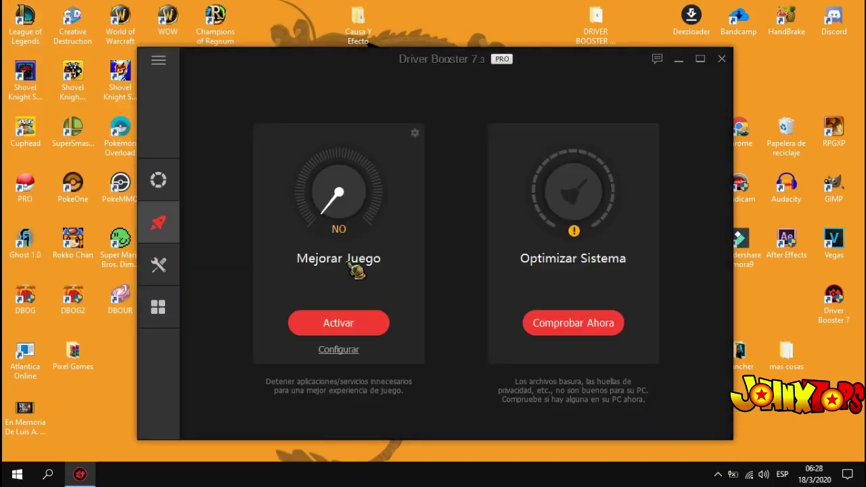
pyautogui.rightClick(15, 12)
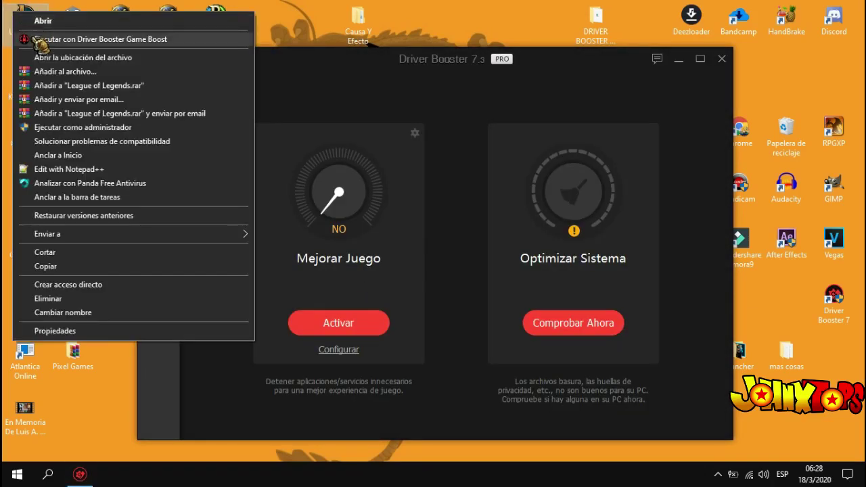
pyautogui.click(406, 212)
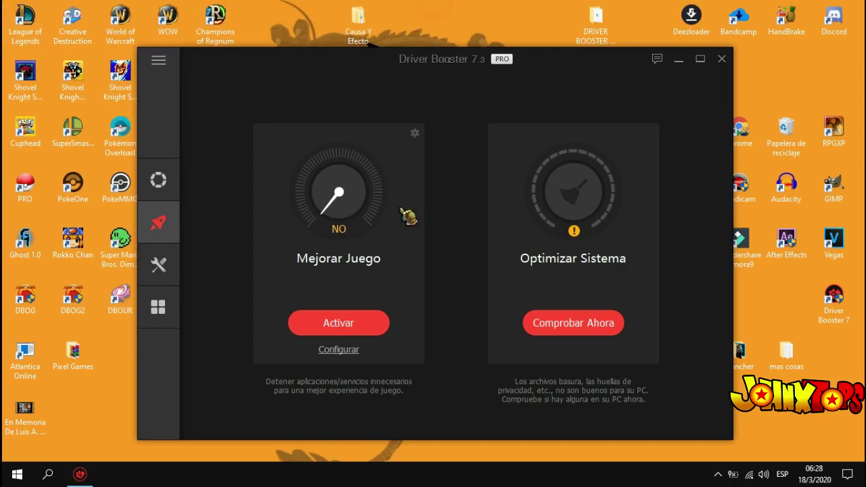
# Step: Turn off the Game Boost context menu option again, and fully exit Driver Booster, including its background process
pyautogui.click(414, 133)
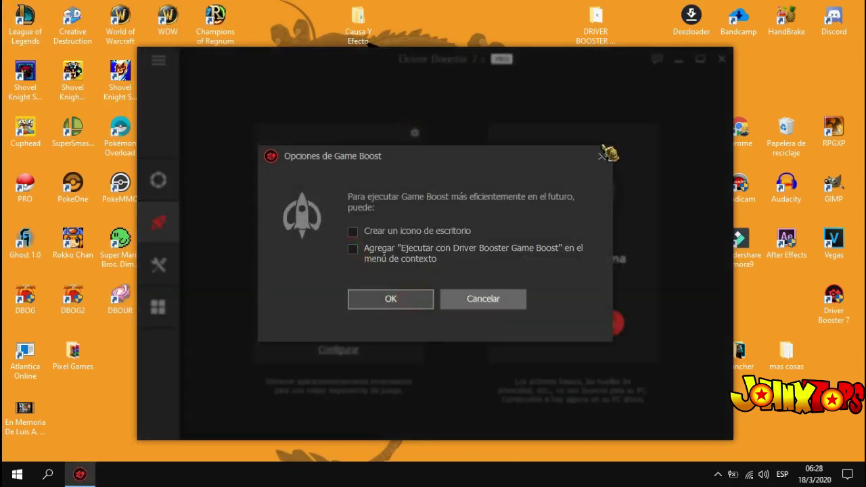
pyautogui.click(387, 300)
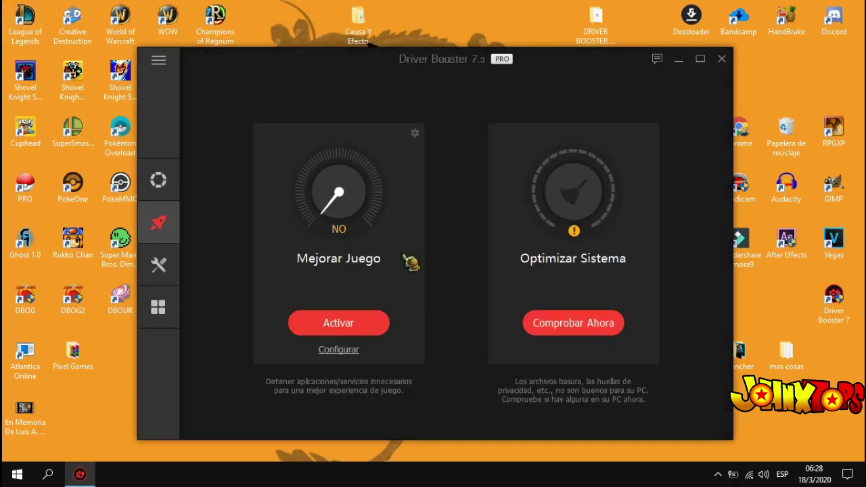
pyautogui.click(722, 60)
pyautogui.click(717, 475)
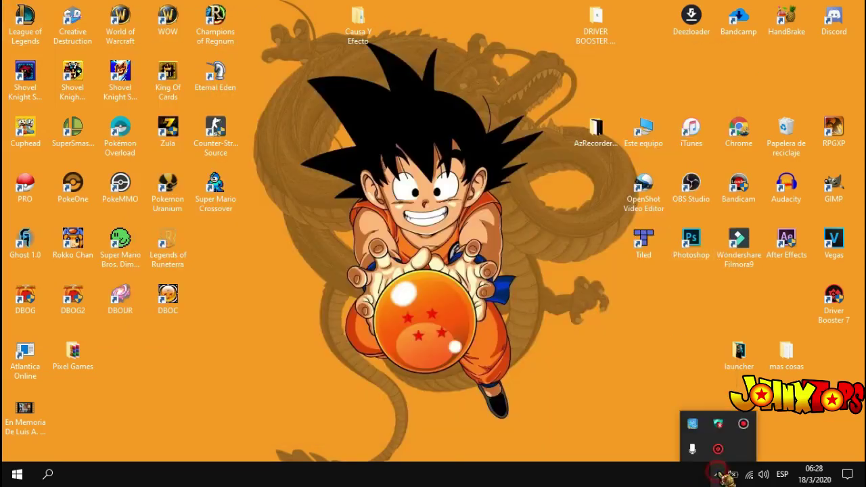
pyautogui.rightClick(717, 448)
pyautogui.click(748, 443)
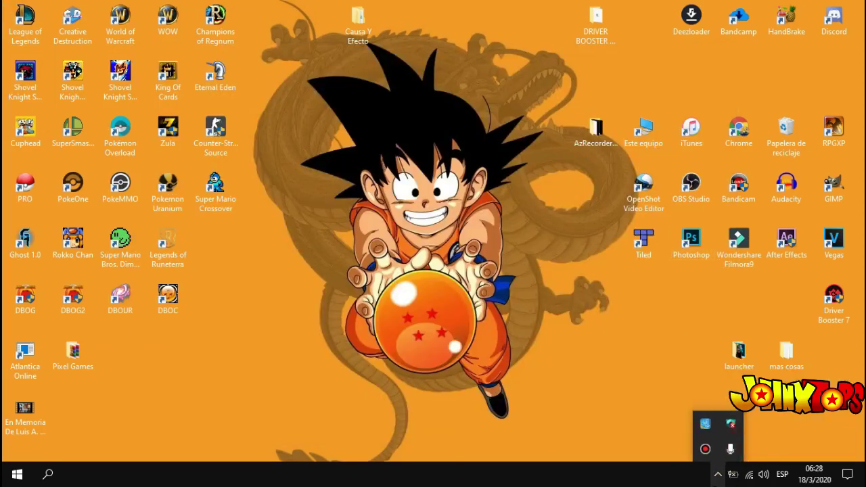
# Step: Start Panda Free Antivirus protection again with "Iniciar antivirus" and close its window
pyautogui.rightClick(737, 427)
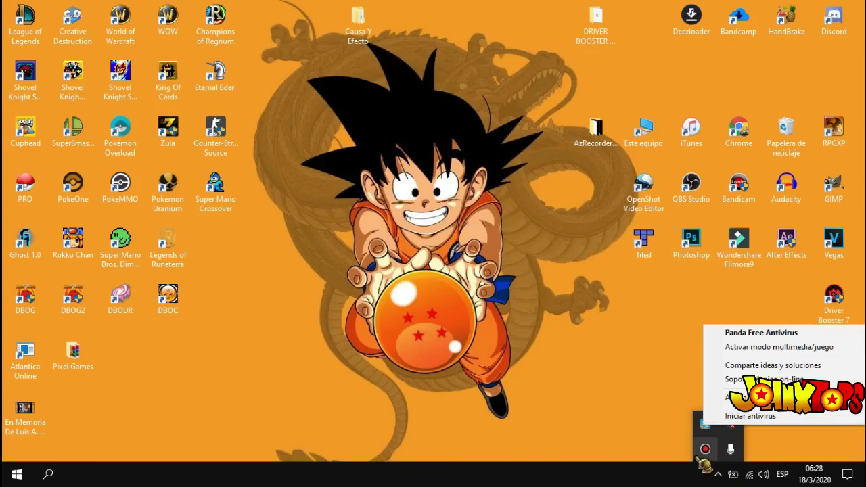
pyautogui.click(737, 416)
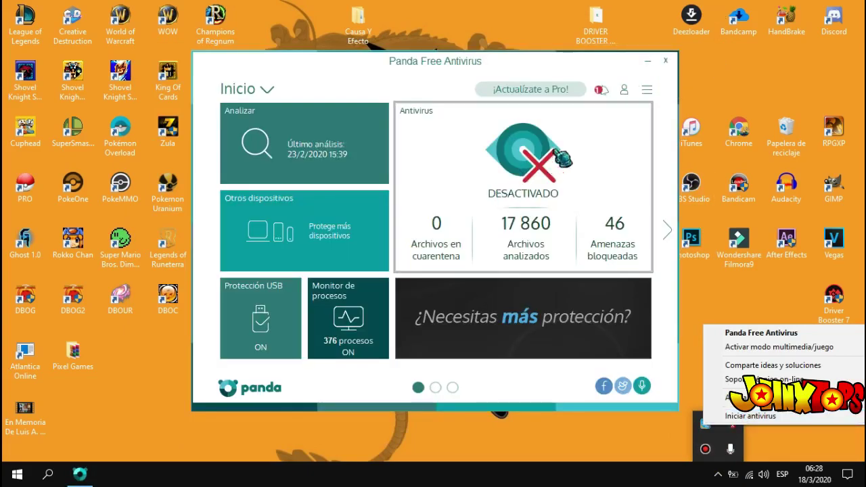
pyautogui.click(773, 415)
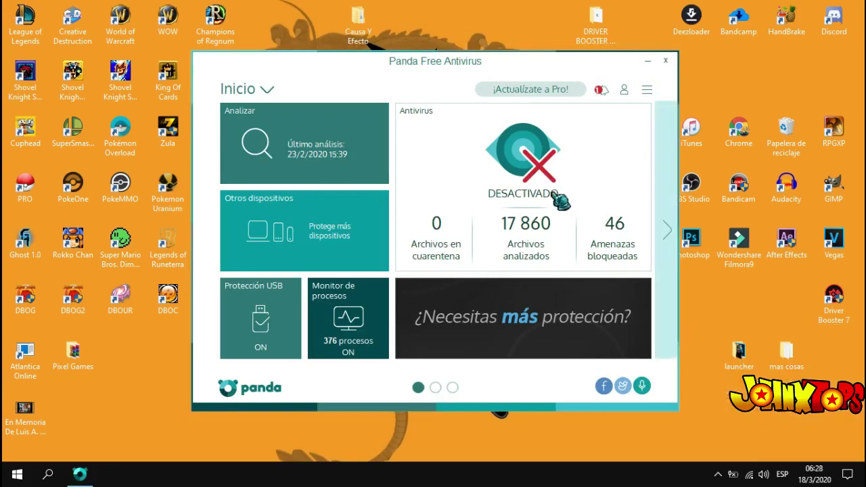
pyautogui.click(668, 61)
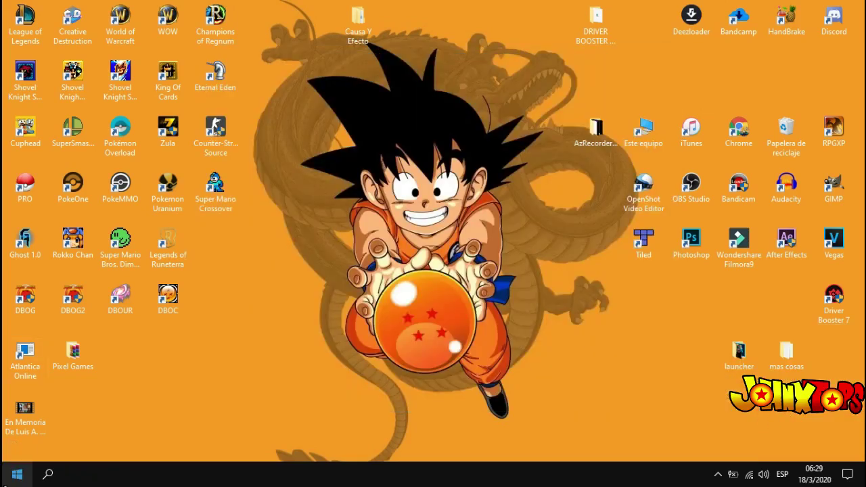
# Step: View the "Actualización y seguridad" section in the Windows settings and close the settings
pyautogui.click(17, 473)
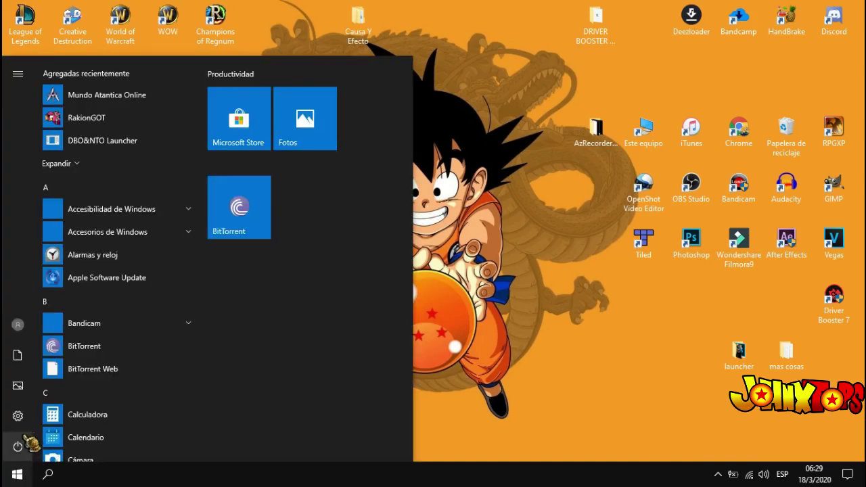
pyautogui.click(24, 418)
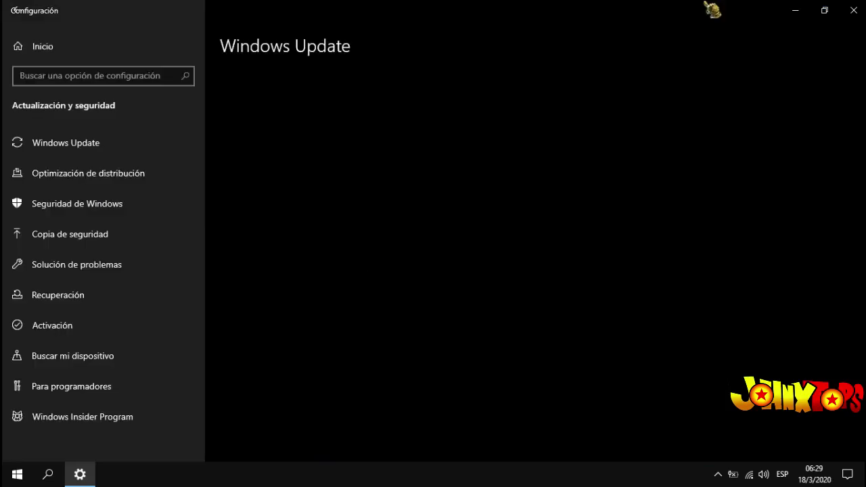
pyautogui.click(856, 10)
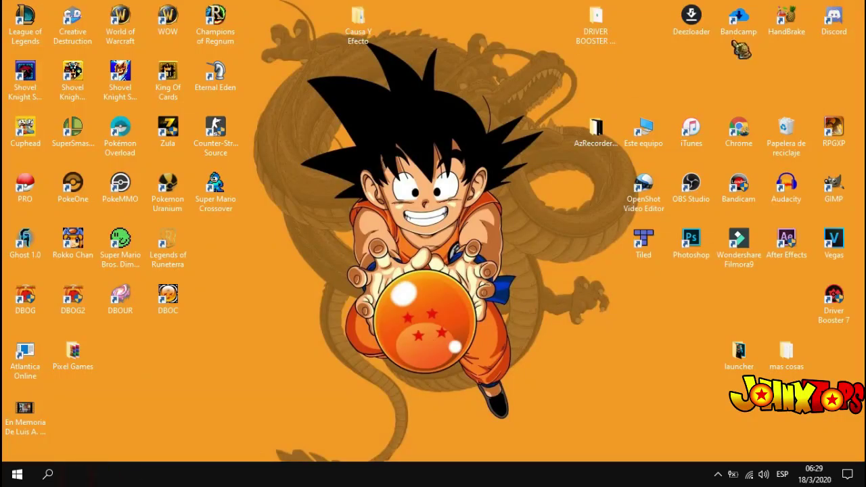
pyautogui.click(719, 475)
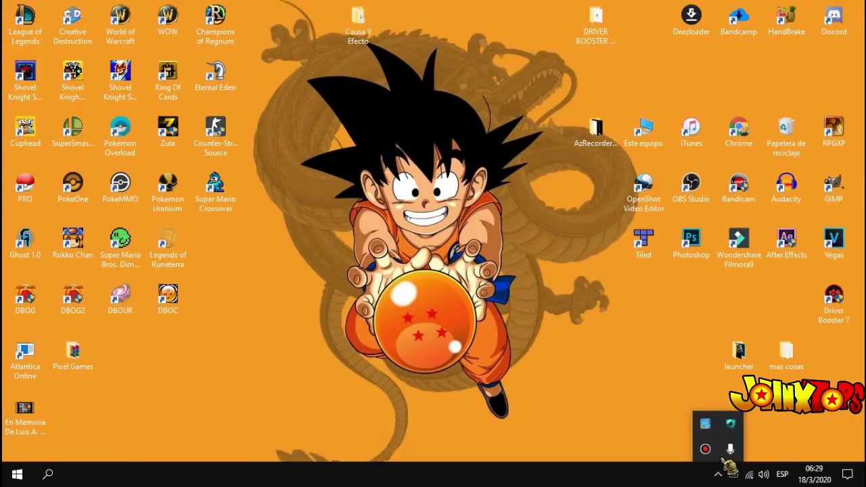
pyautogui.click(707, 450)
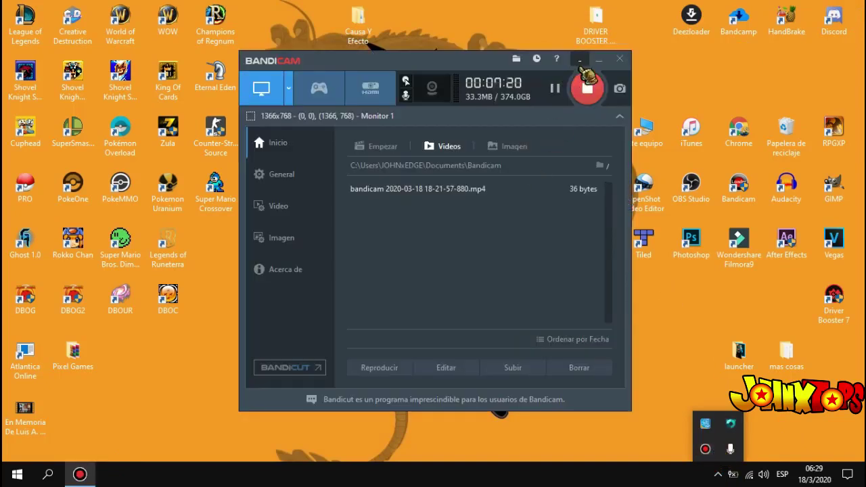